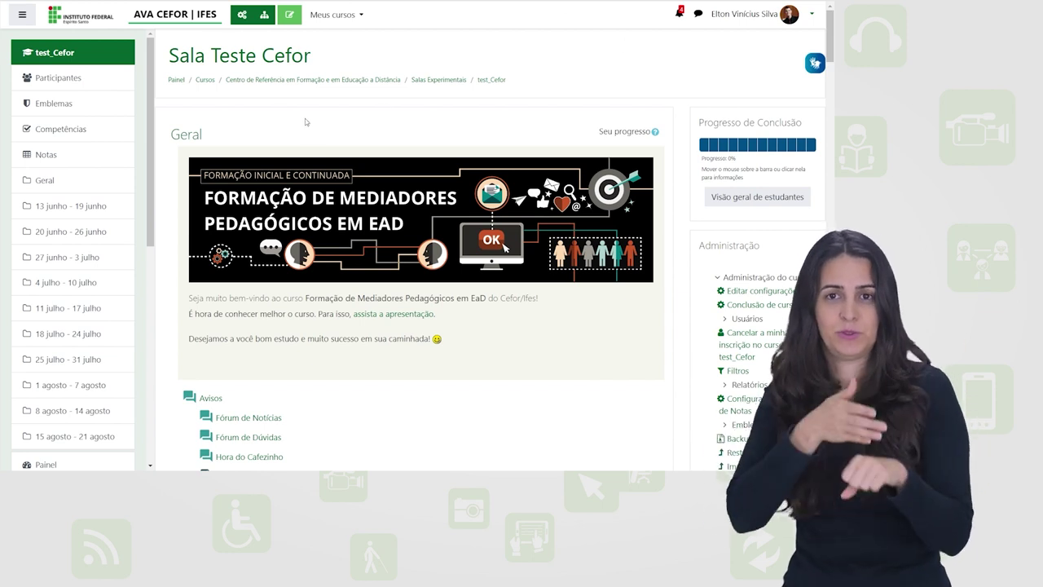
- Open the course's settings for editing and set the course visibility to Mostrar
left_click(239, 14)
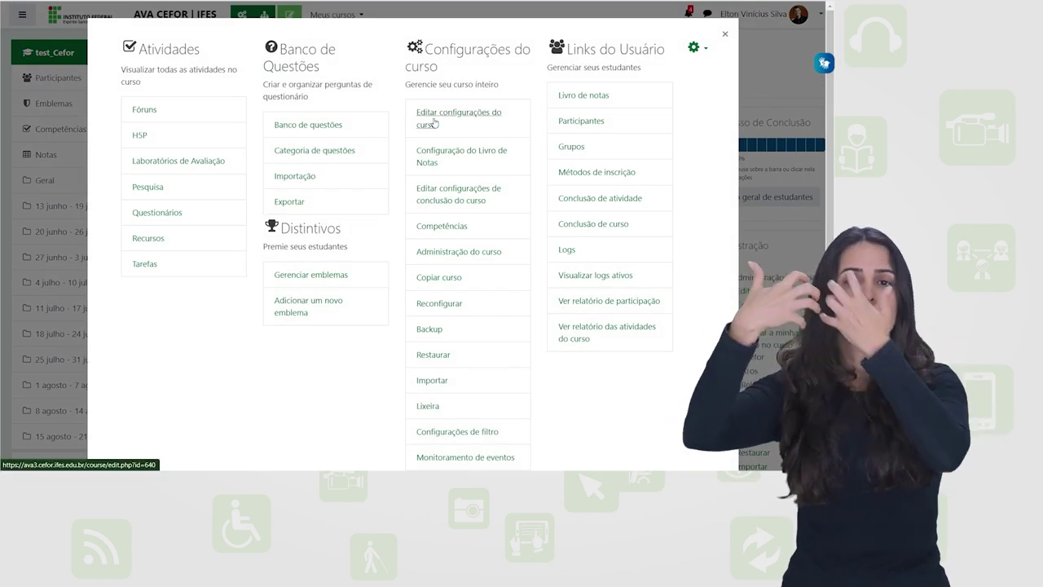
left_click(437, 119)
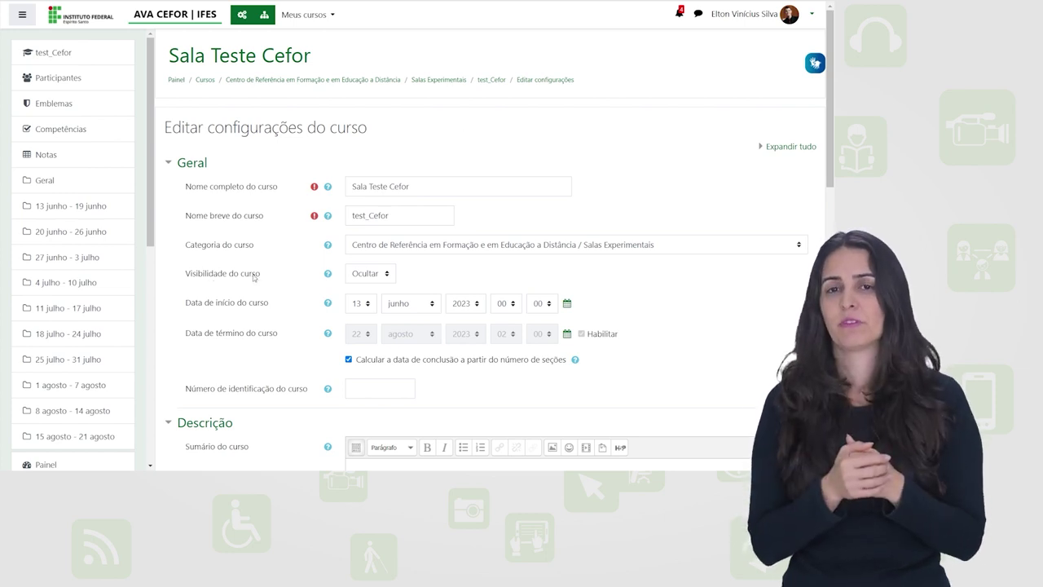
left_click(364, 275)
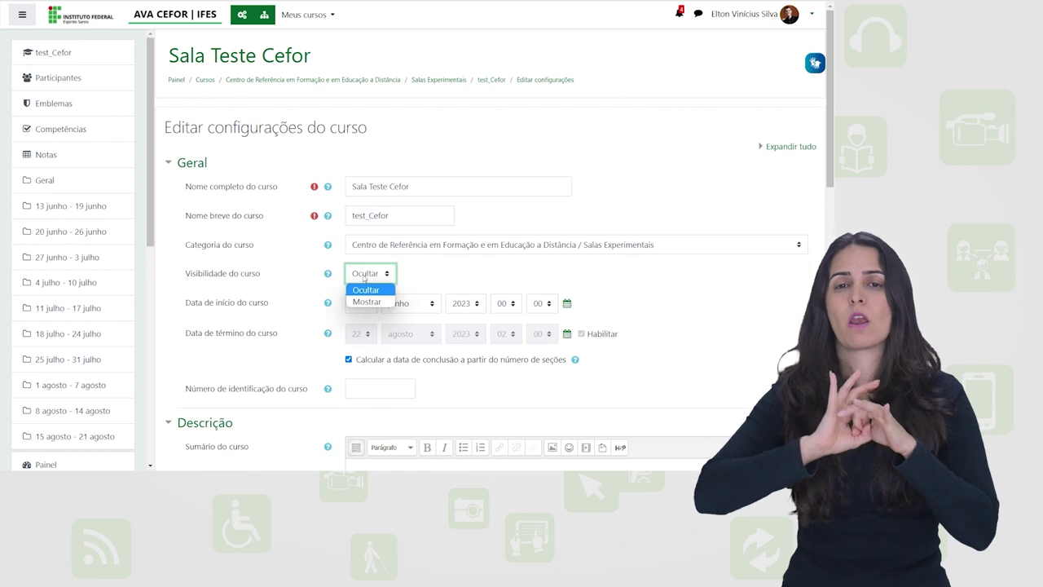
left_click(362, 302)
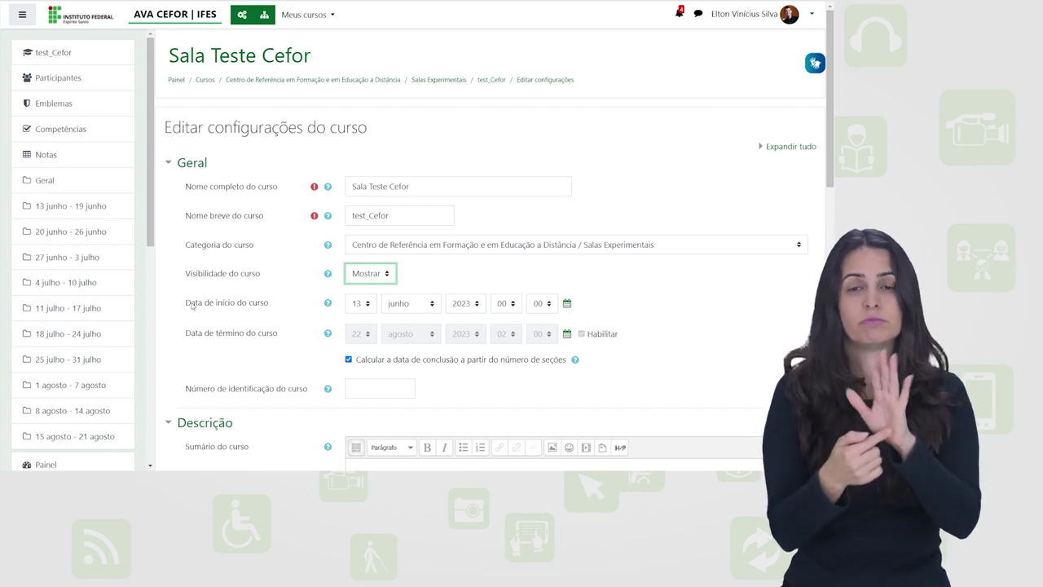
- Set the year of the course start date to 2025
left_click(466, 304)
scroll(465, 277, "down", 2)
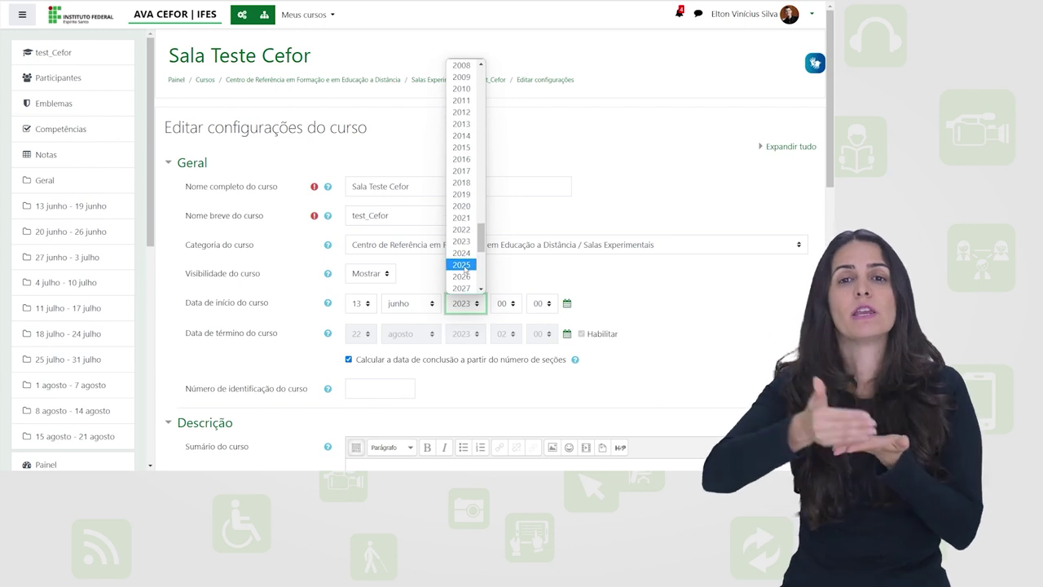
left_click(463, 265)
left_click(503, 273)
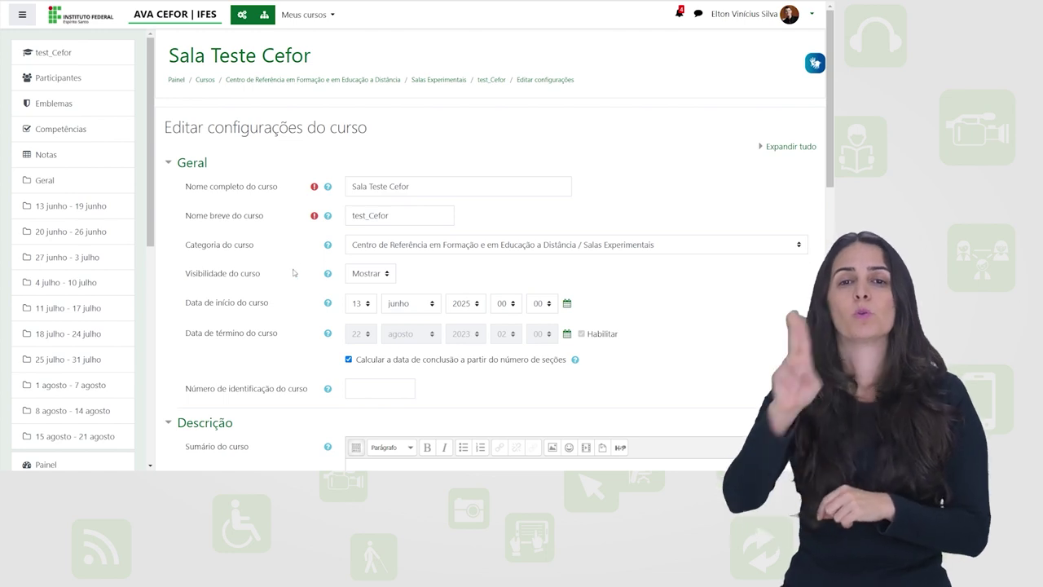
- Expand the Formato de curso settings and examine the available course formats and the course date settings
scroll(295, 271, "down", 4)
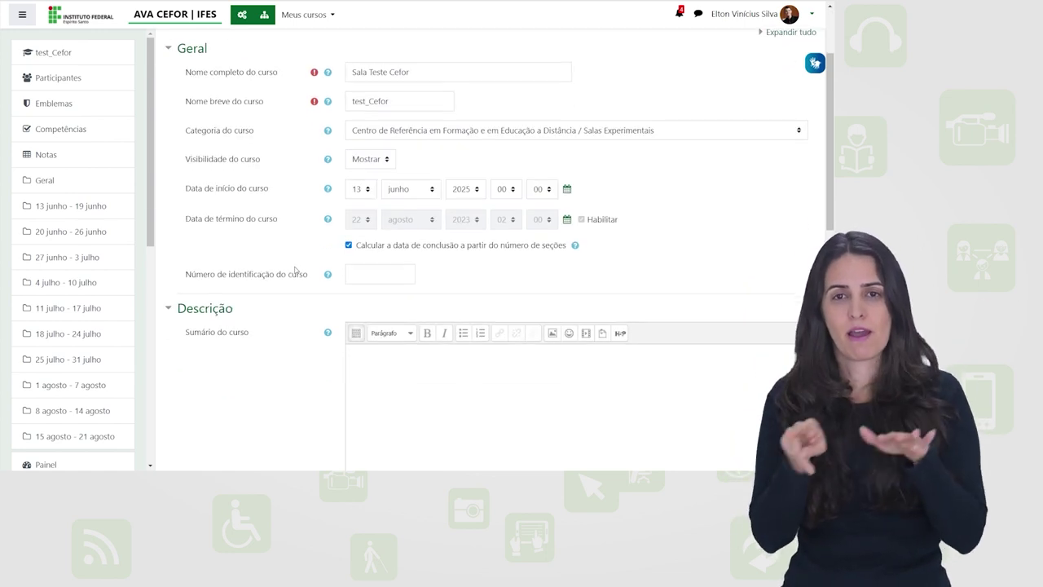
scroll(297, 269, "down", 5)
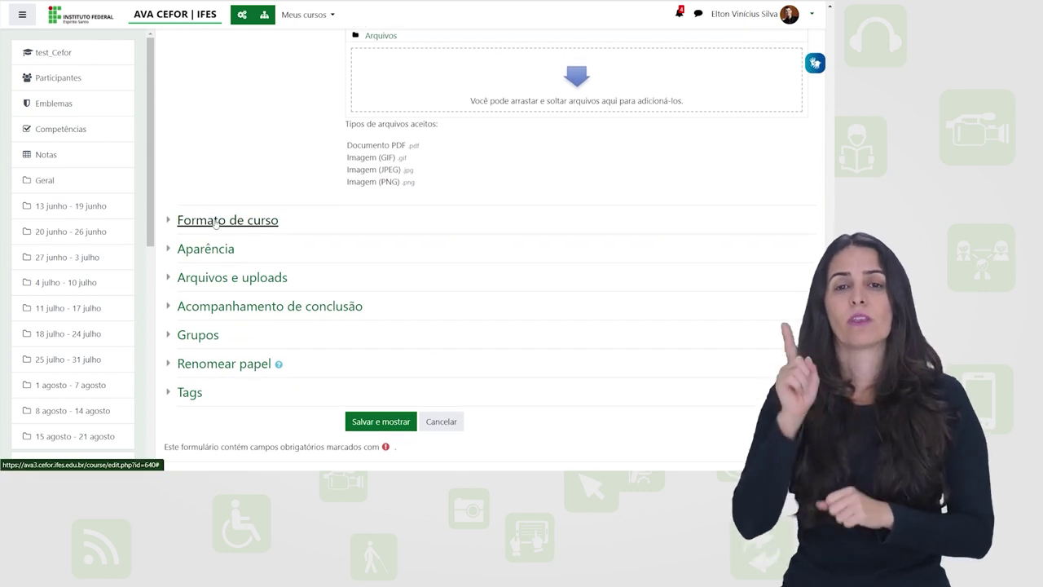
left_click(216, 220)
left_click(473, 228)
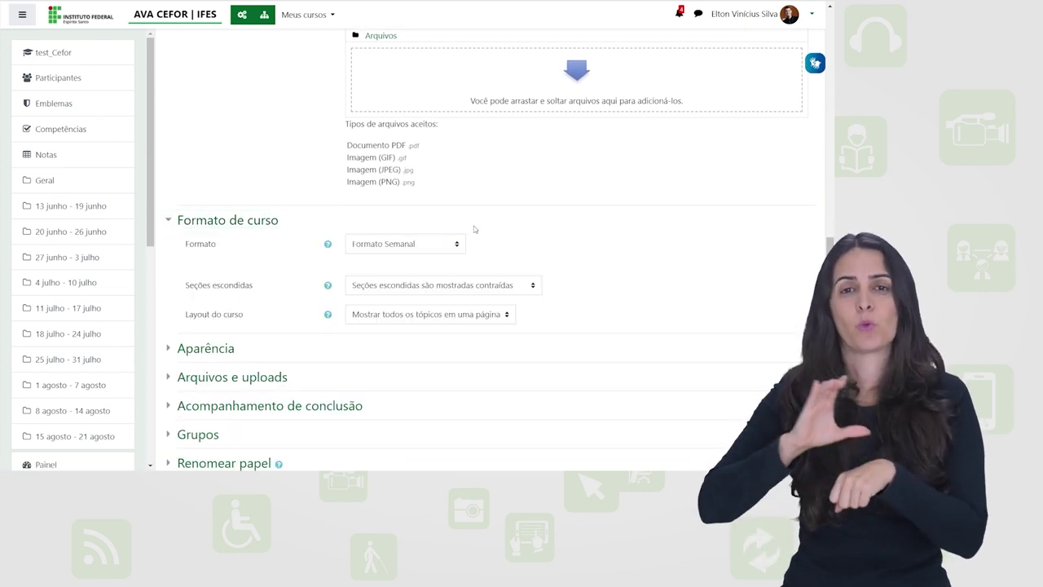
left_click(193, 245)
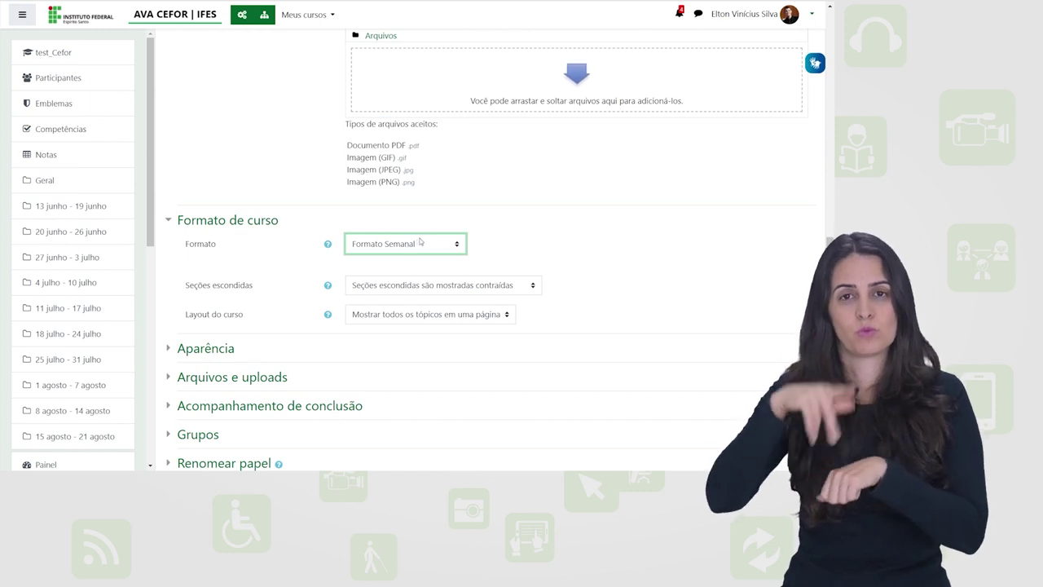
left_click(425, 247)
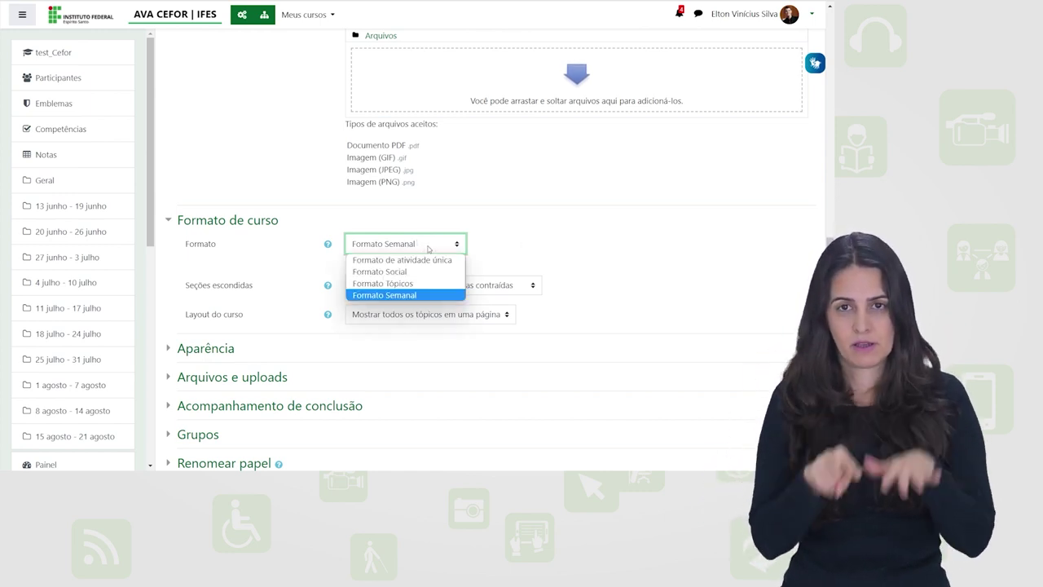
left_click(508, 256)
left_click(411, 247)
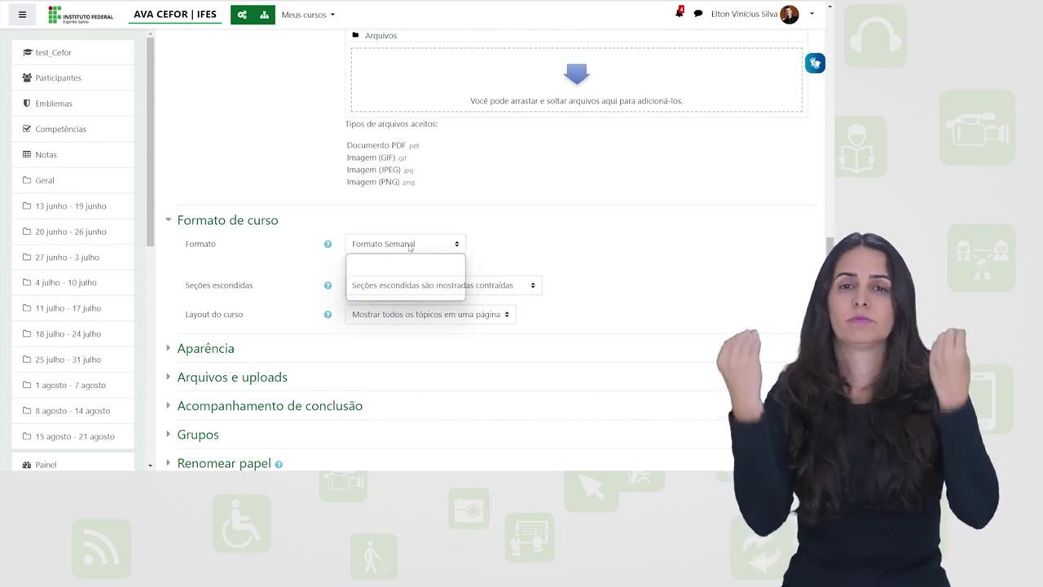
left_click(489, 222)
left_click(491, 222)
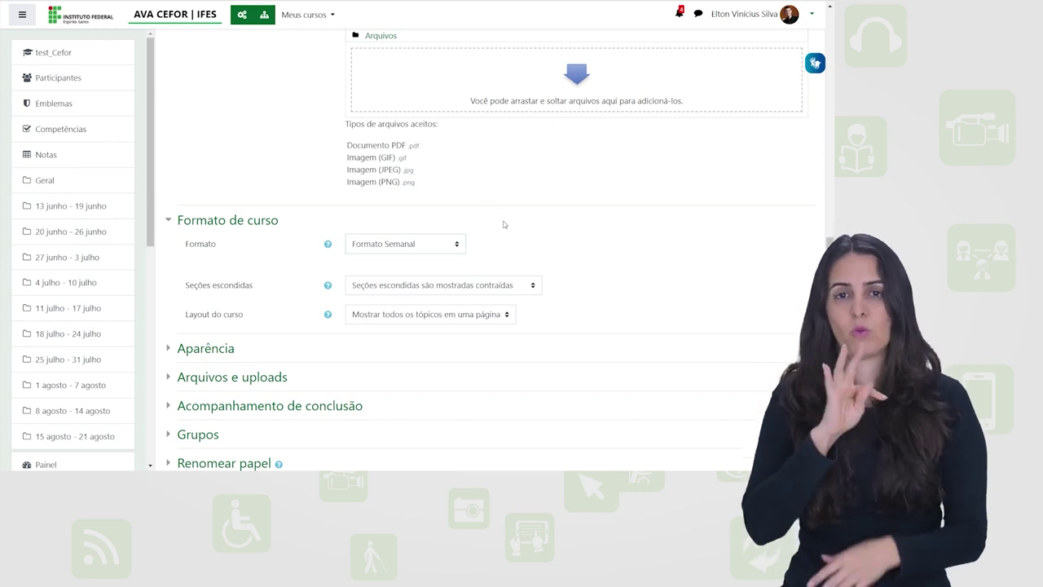
scroll(269, 205, "up", 8)
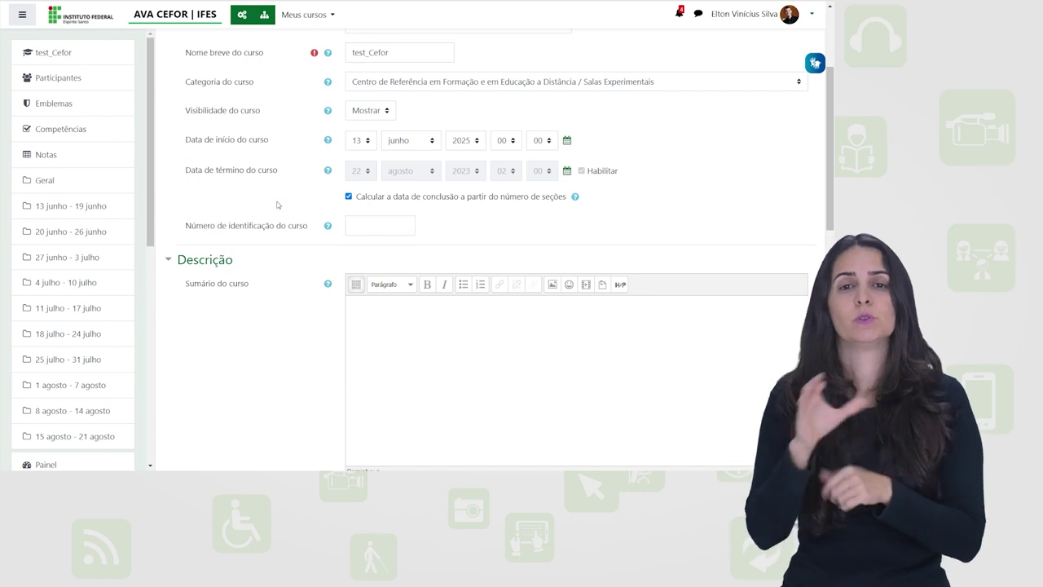
- Set the course's group mode (Modalidade grupo) to Nenhum grupo and save the course settings
scroll(279, 203, "down", 10)
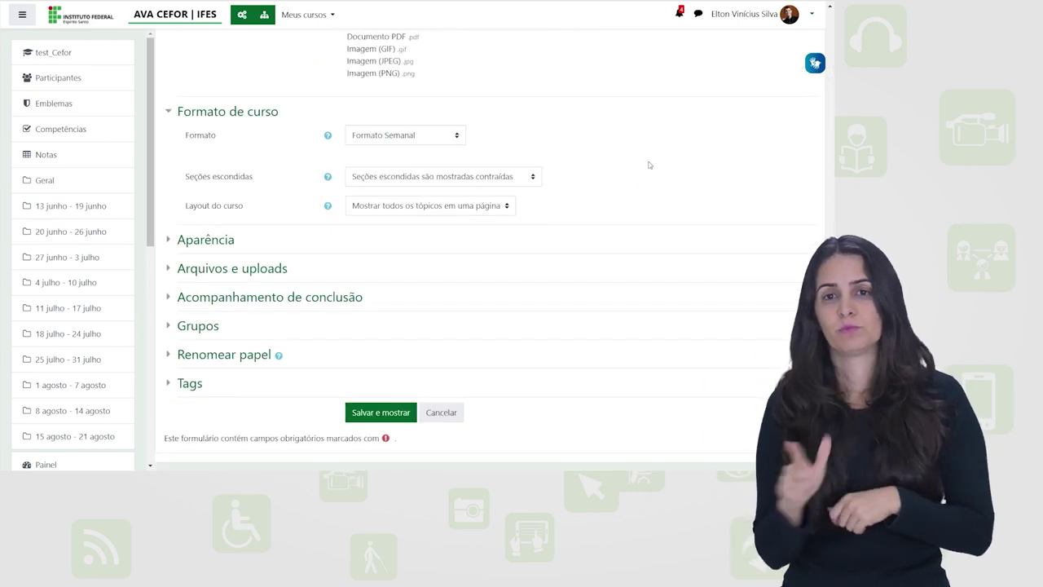
scroll(388, 291, "down", 1)
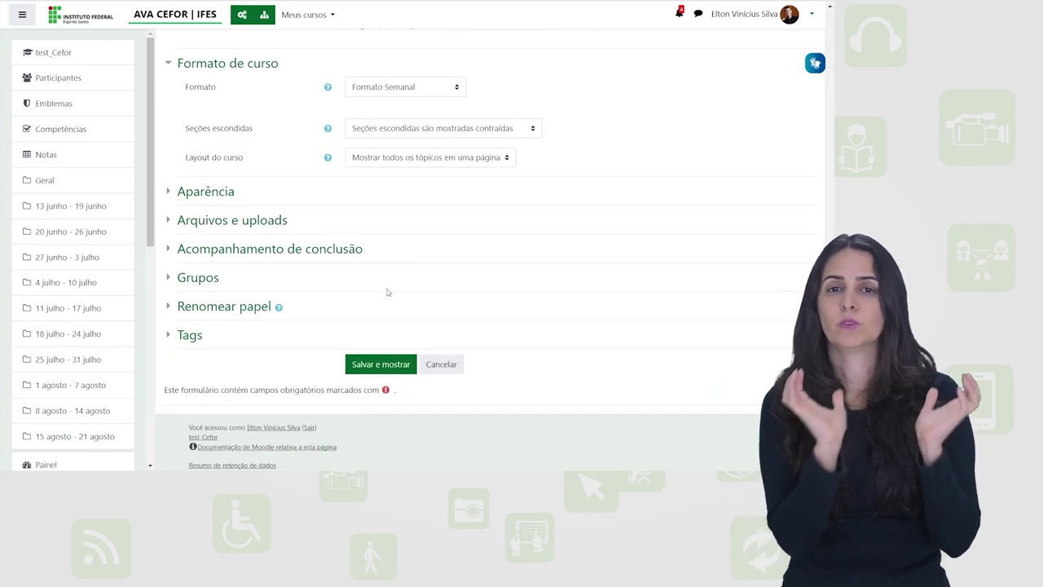
left_click(197, 263)
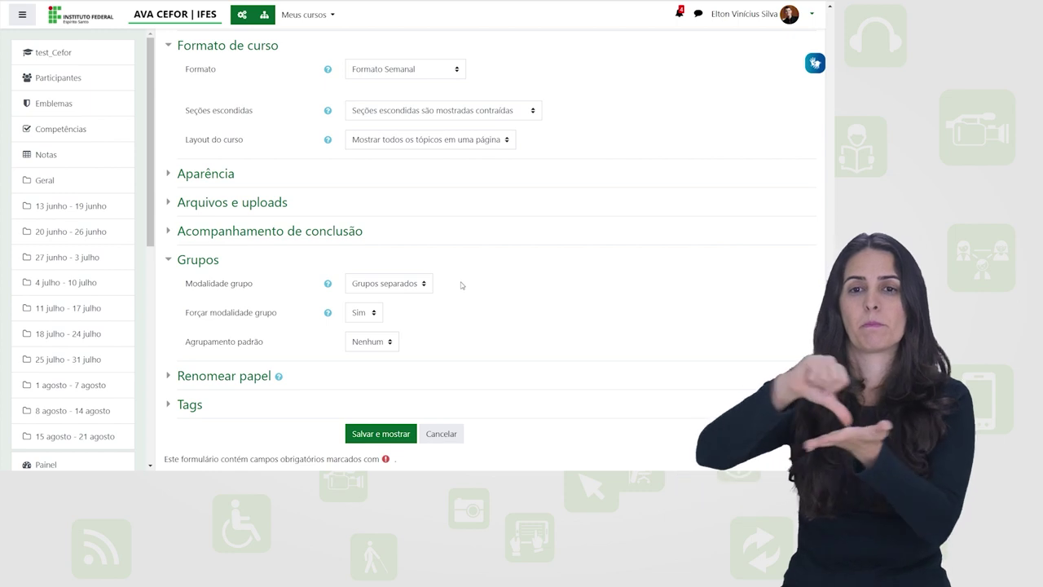
left_click(398, 285)
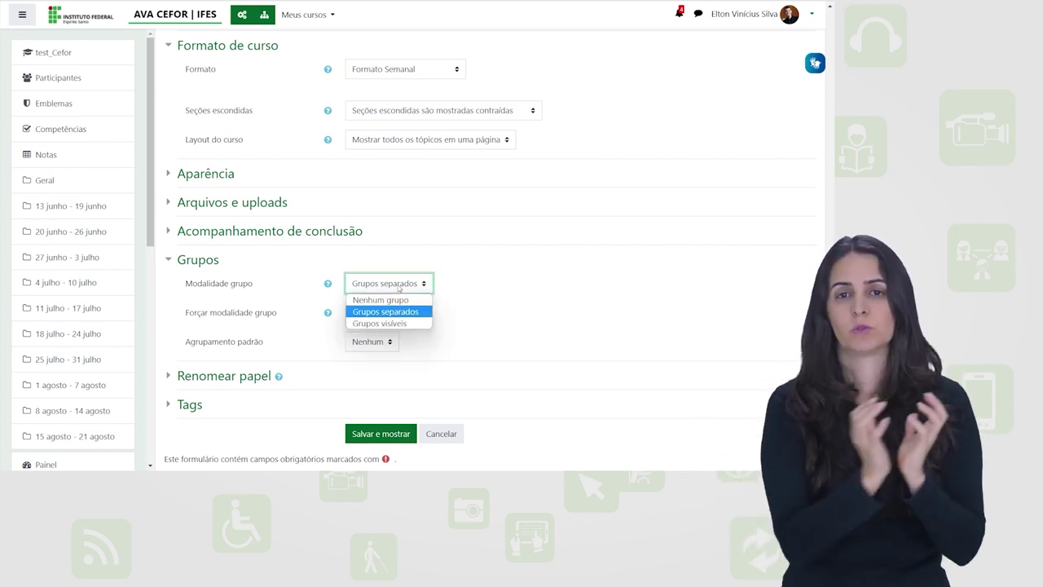
left_click(485, 284)
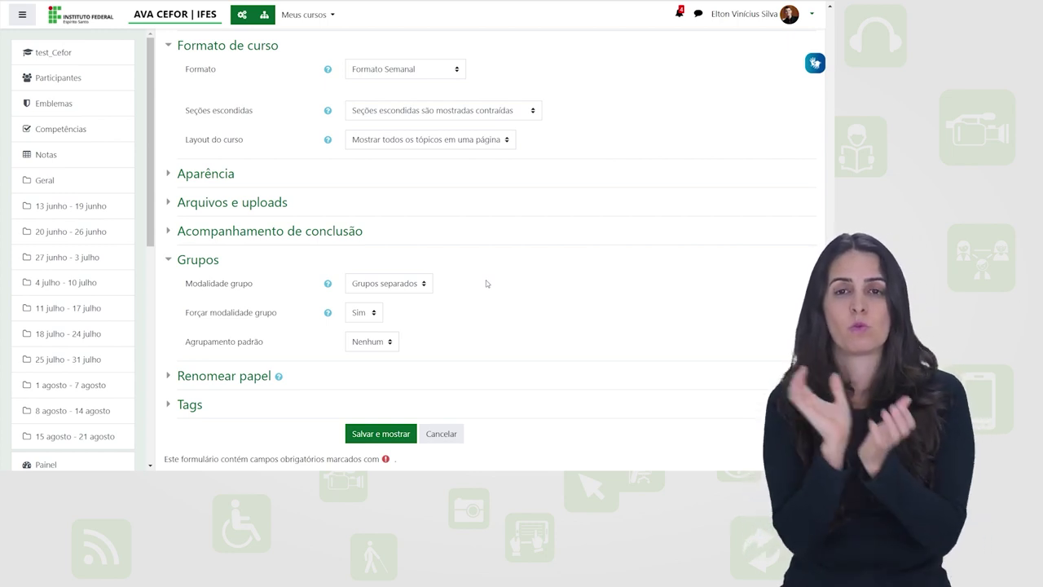
left_click(419, 285)
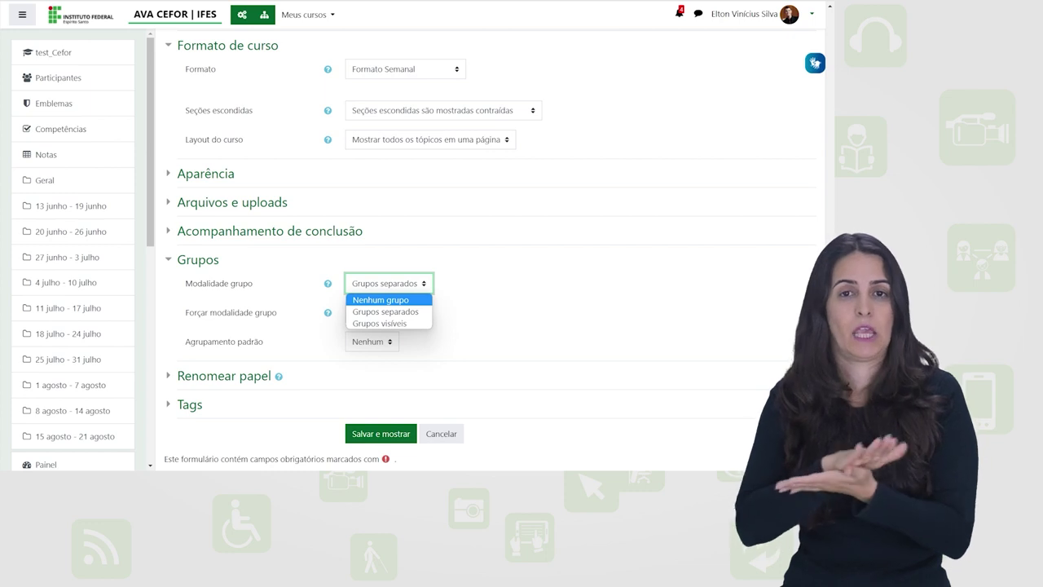
left_click(388, 300)
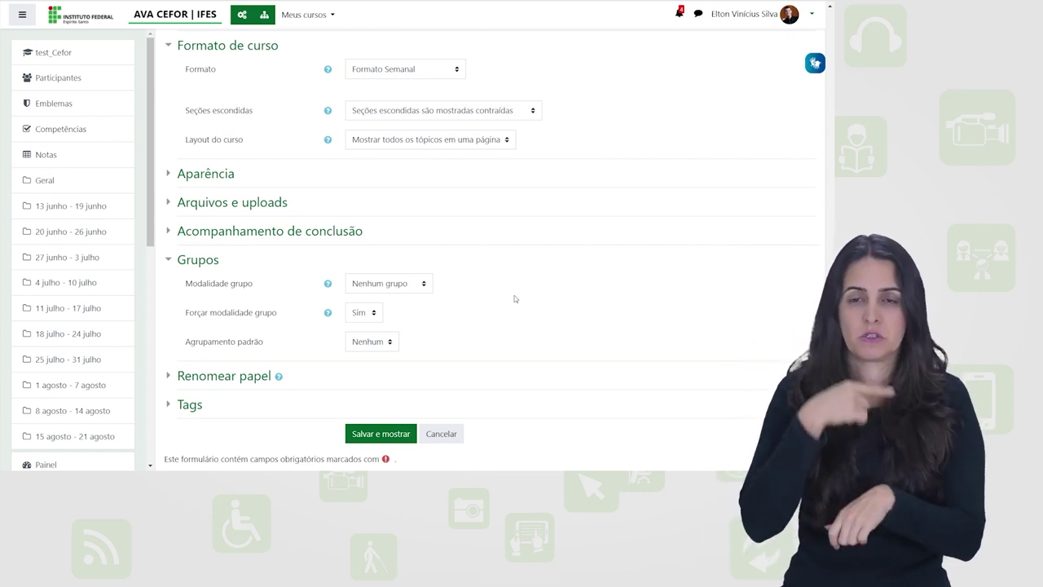
left_click(379, 441)
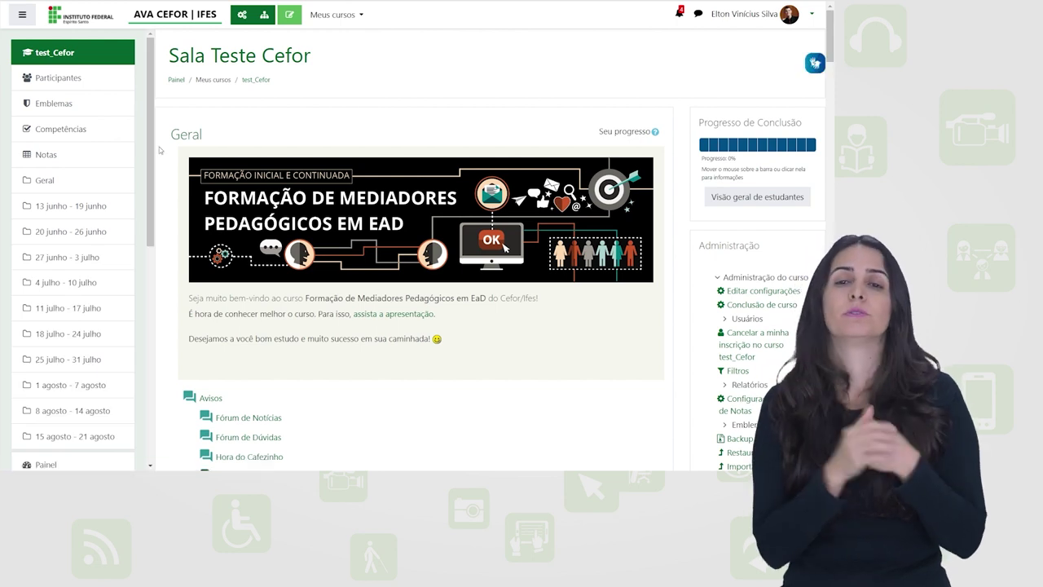
- Open the course's Livro de notas and go to its gradebook configuration page
left_click(239, 18)
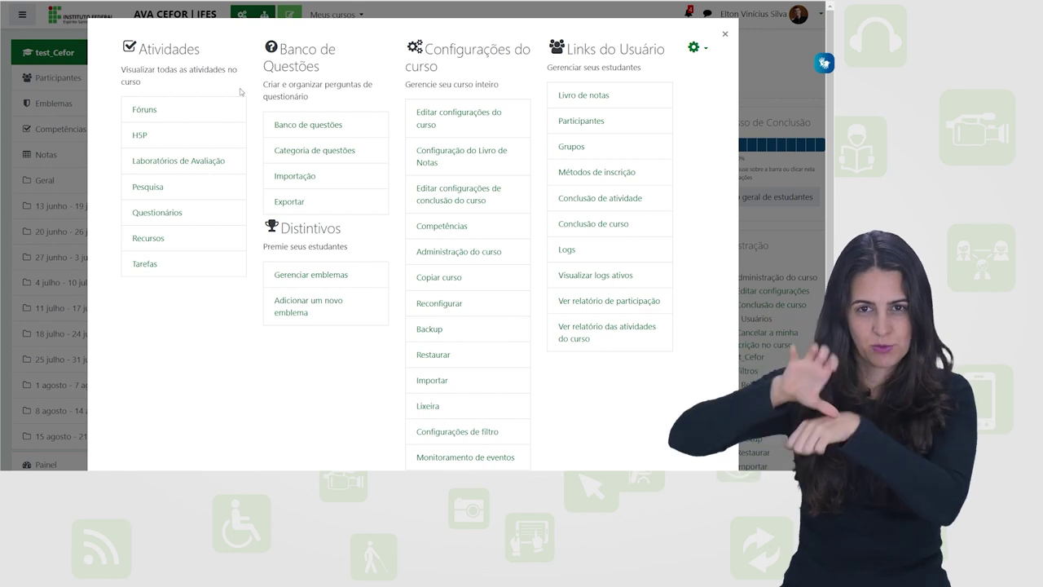
left_click(587, 100)
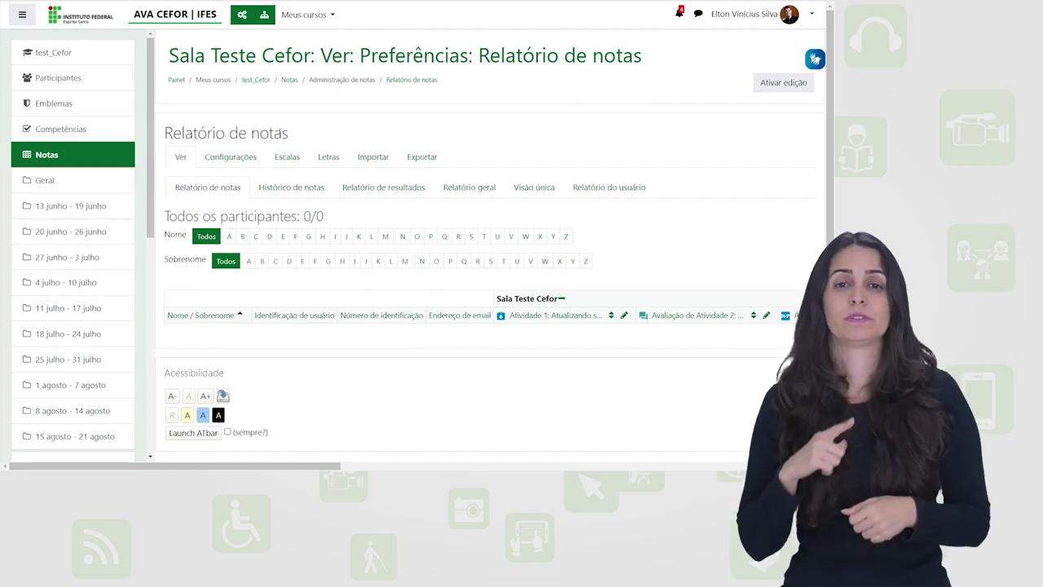
left_click(232, 159)
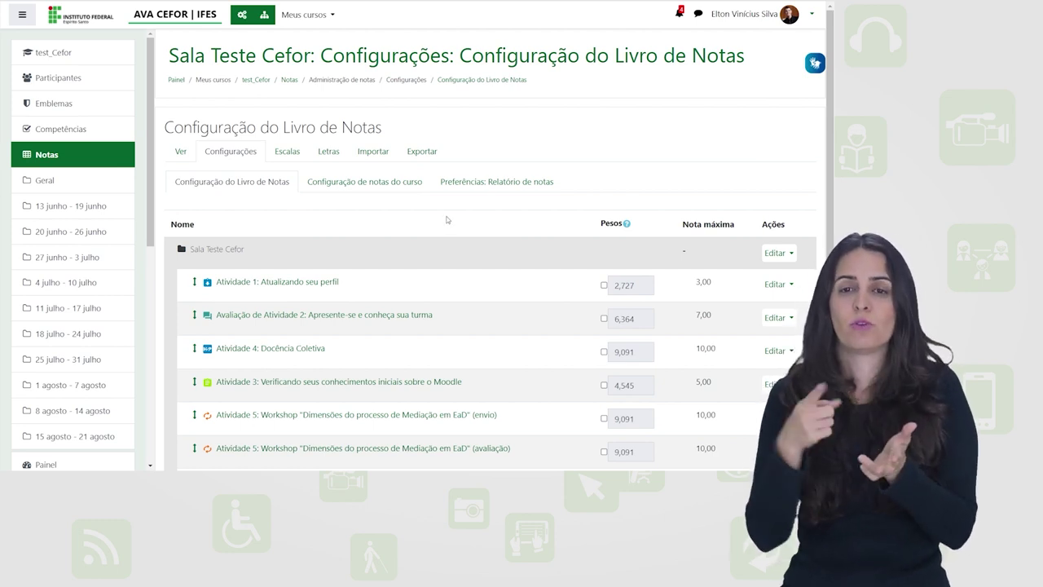
- Examine the order, weights and maximum grades of the graded activities and the course total in the gradebook
scroll(446, 216, "down", 3)
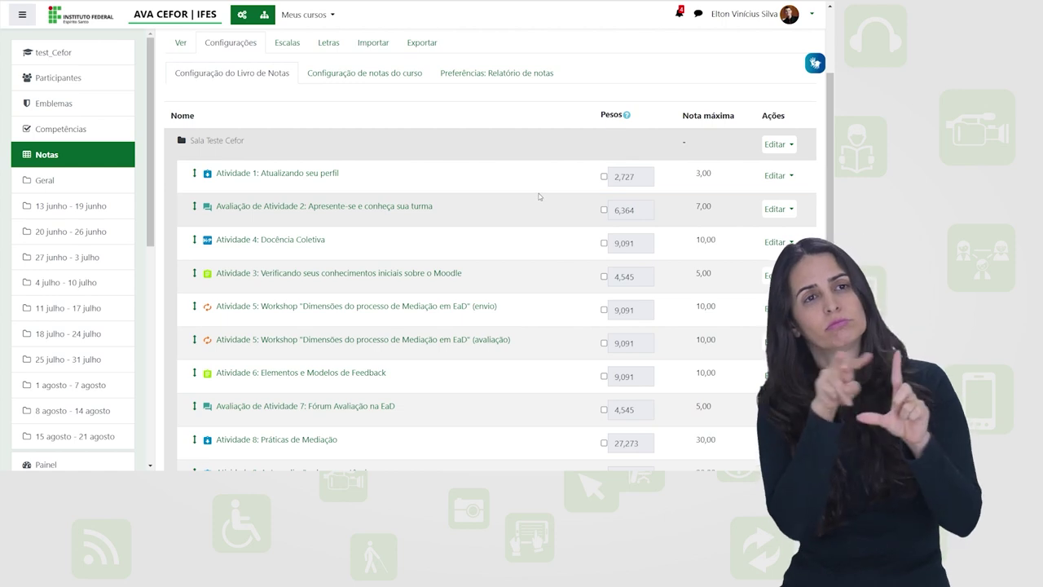
scroll(543, 194, "down", 3)
scroll(542, 230, "down", 2)
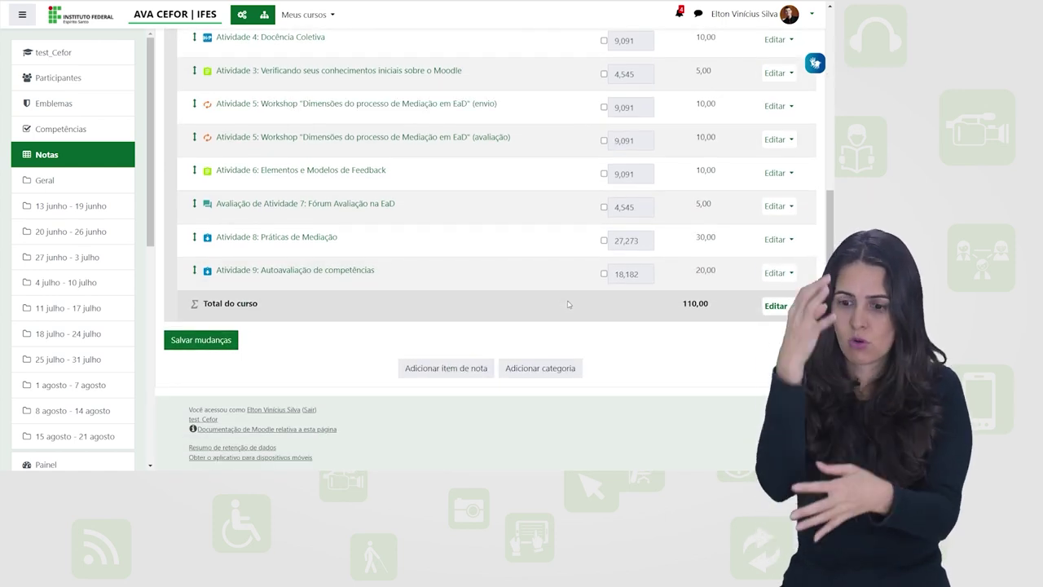
left_click_drag(710, 304, 682, 304)
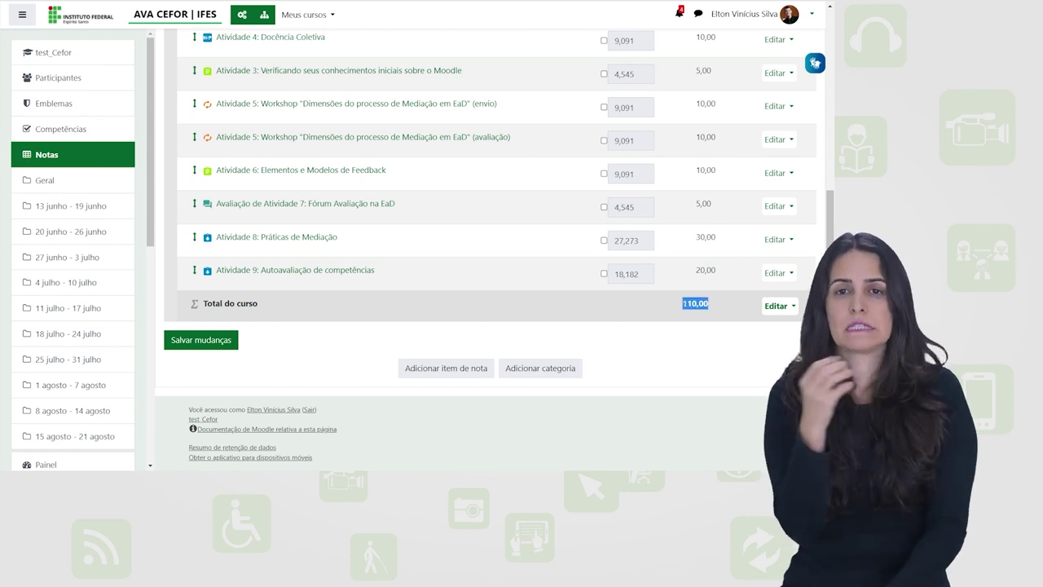
left_click(680, 306)
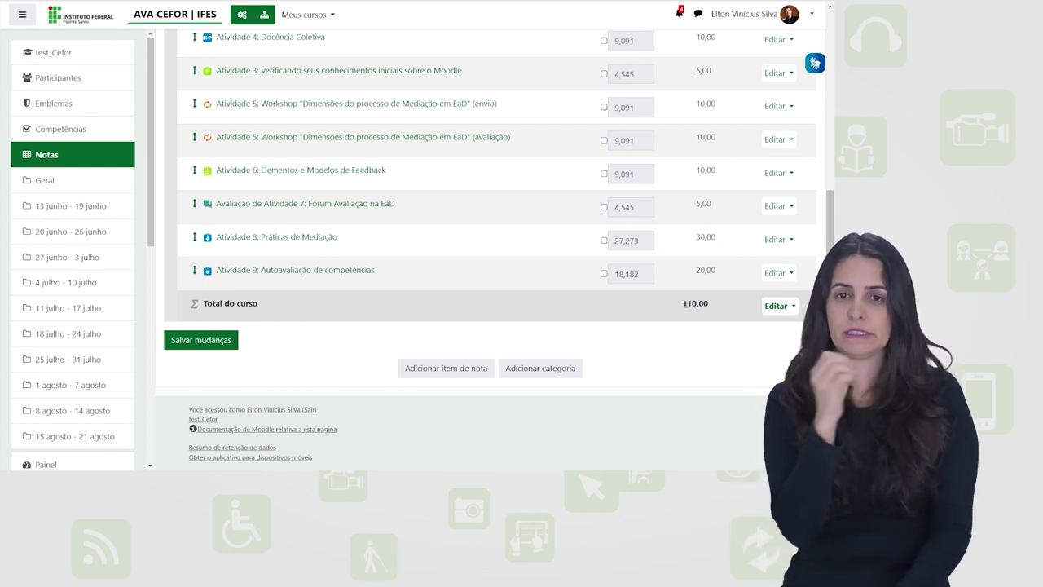
left_click_drag(712, 305, 681, 306)
scroll(549, 319, "up", 2)
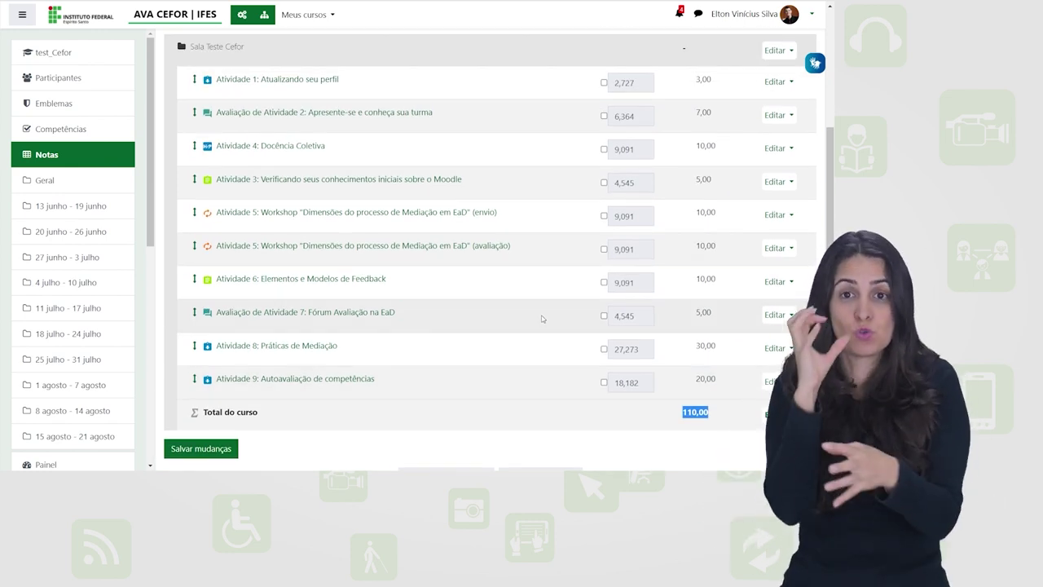
scroll(532, 312, "up", 2)
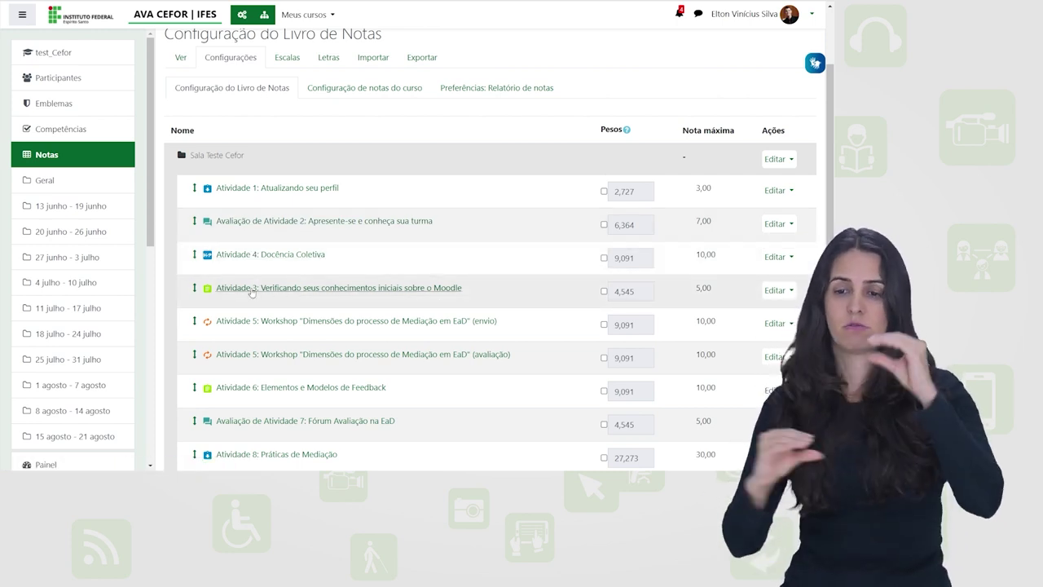
- Move Atividade 3: Verificando seus conhecimentos iniciais sobre o Moodle between Atividade 2 and Atividade 4 in the gradebook
left_click(195, 290)
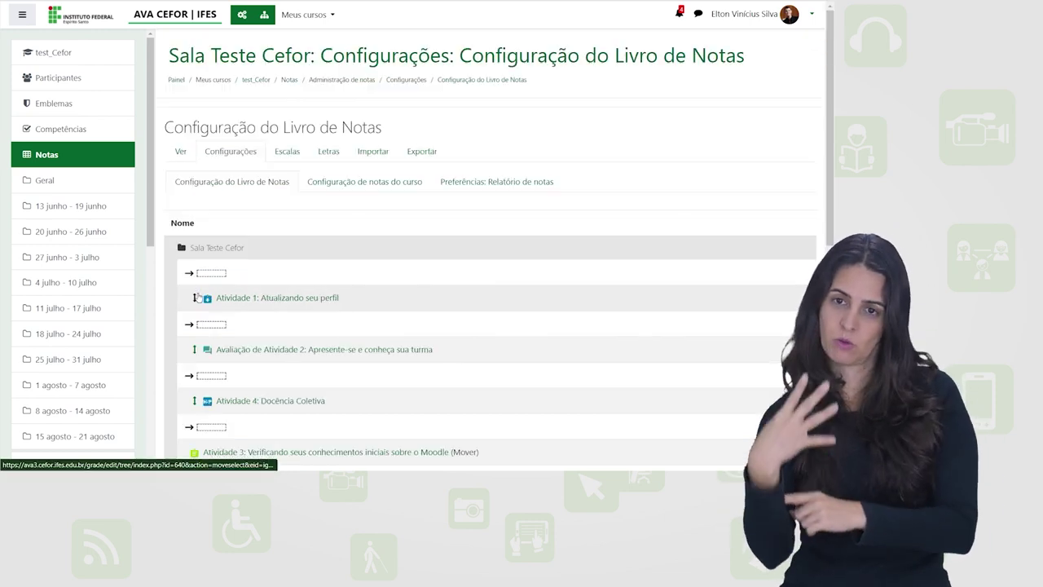
scroll(218, 295, "down", 2)
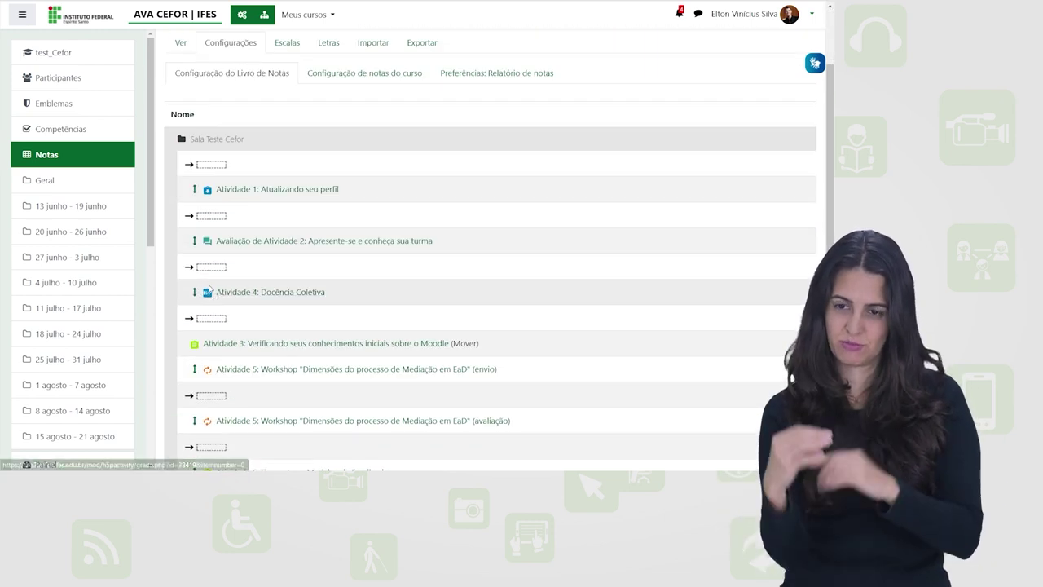
left_click(212, 269)
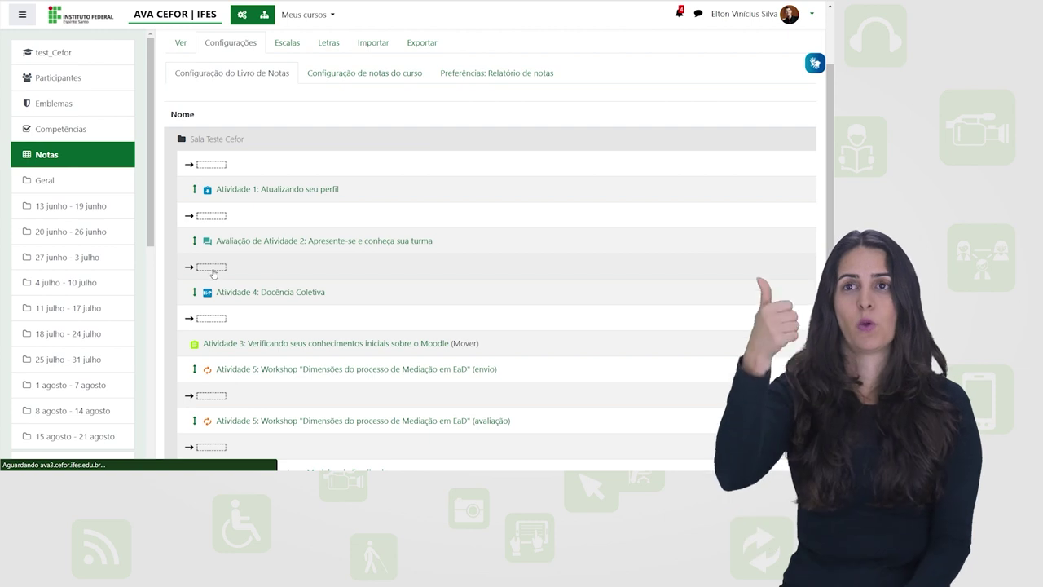
scroll(237, 248, "down", 2)
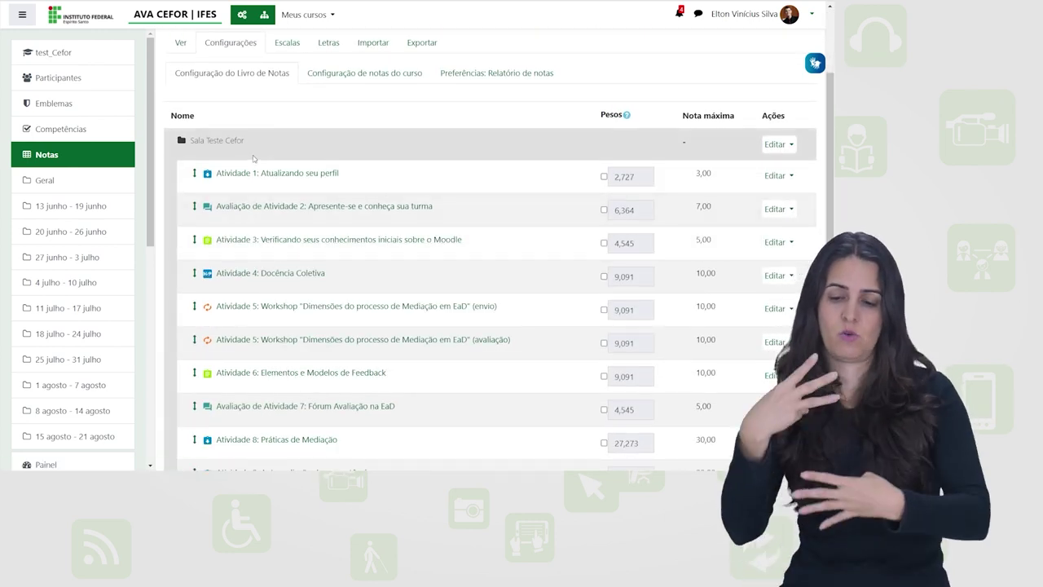
- Leave the gradebook configuration and return to the main page of the Sala Teste Cefor course
scroll(253, 158, "down", 1)
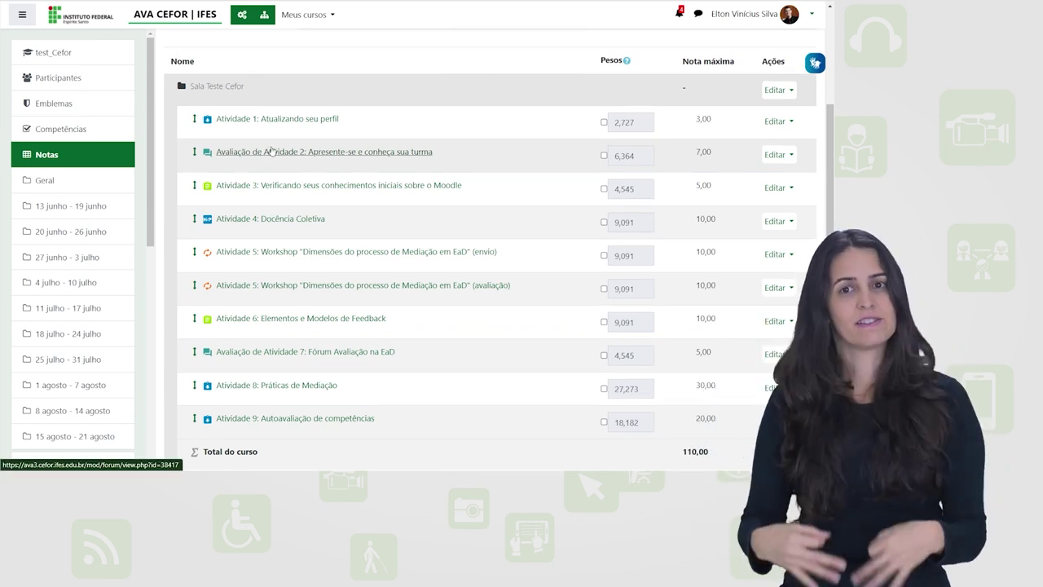
scroll(289, 163, "up", 2)
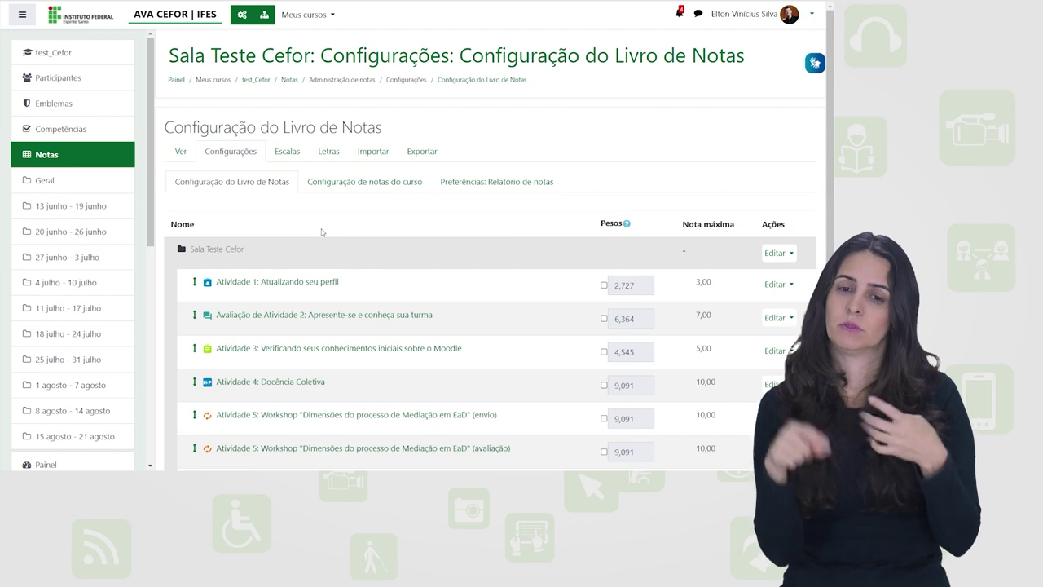
left_click(246, 16)
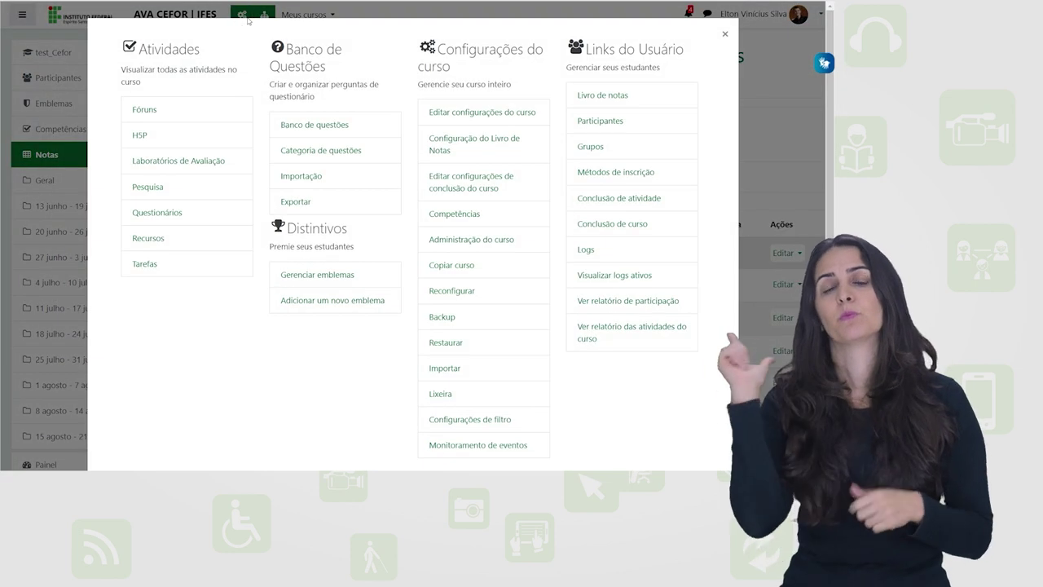
left_click(242, 16)
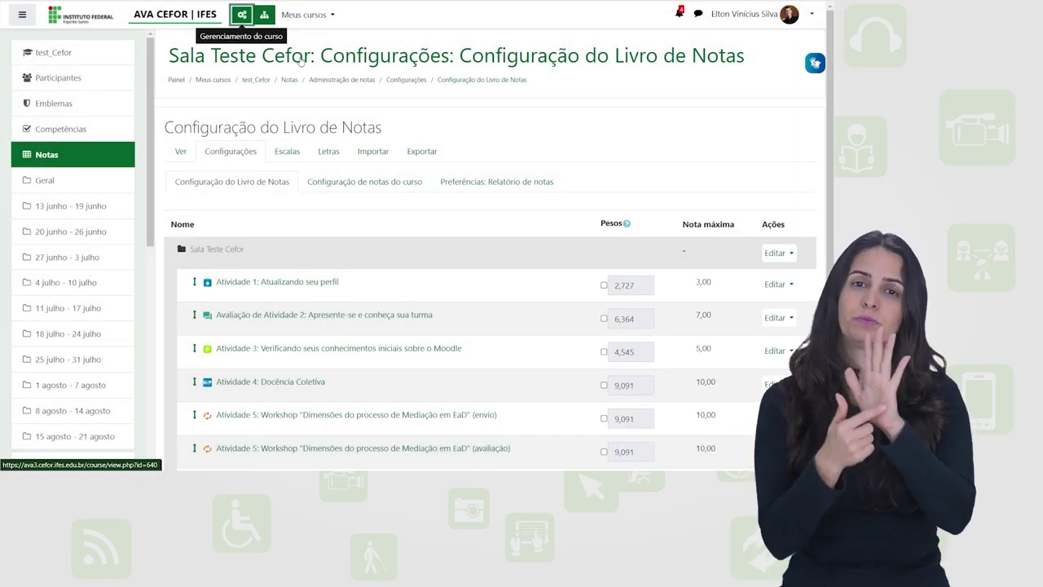
left_click(301, 58)
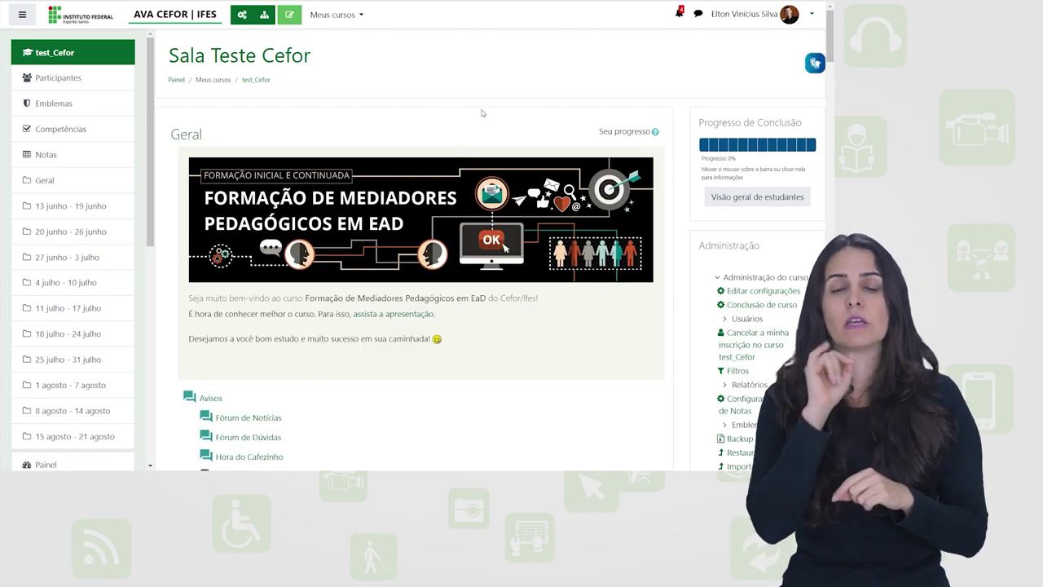
- Turn on editing mode for the Sala Teste Cefor course page
scroll(484, 111, "down", 1)
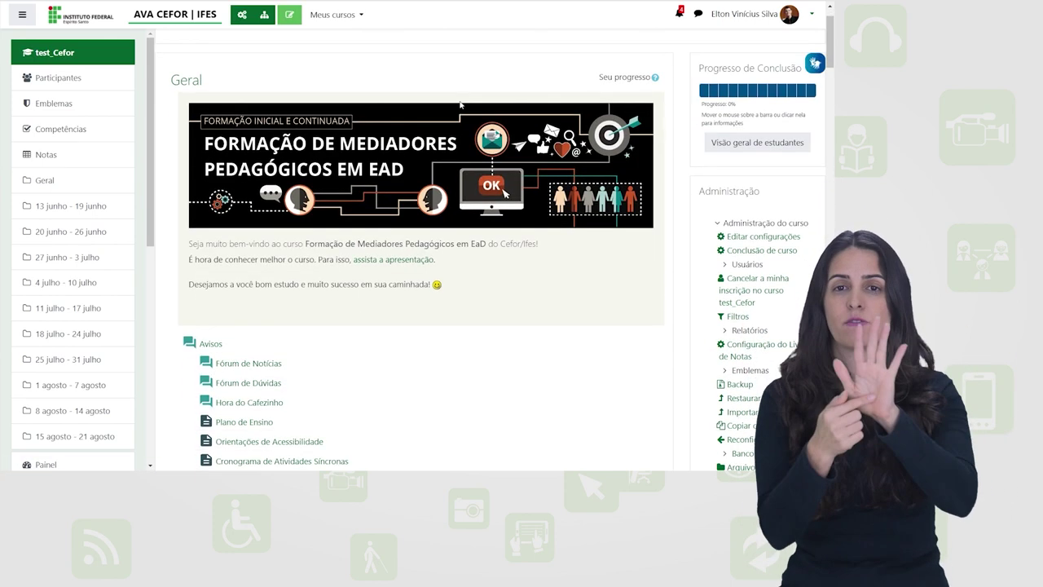
scroll(374, 93, "up", 1)
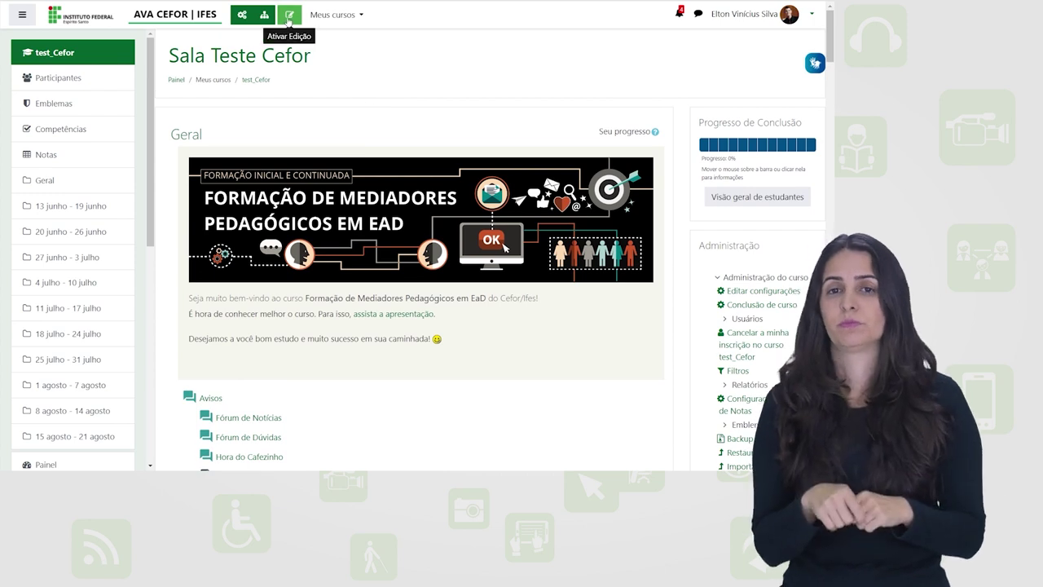
left_click(288, 16)
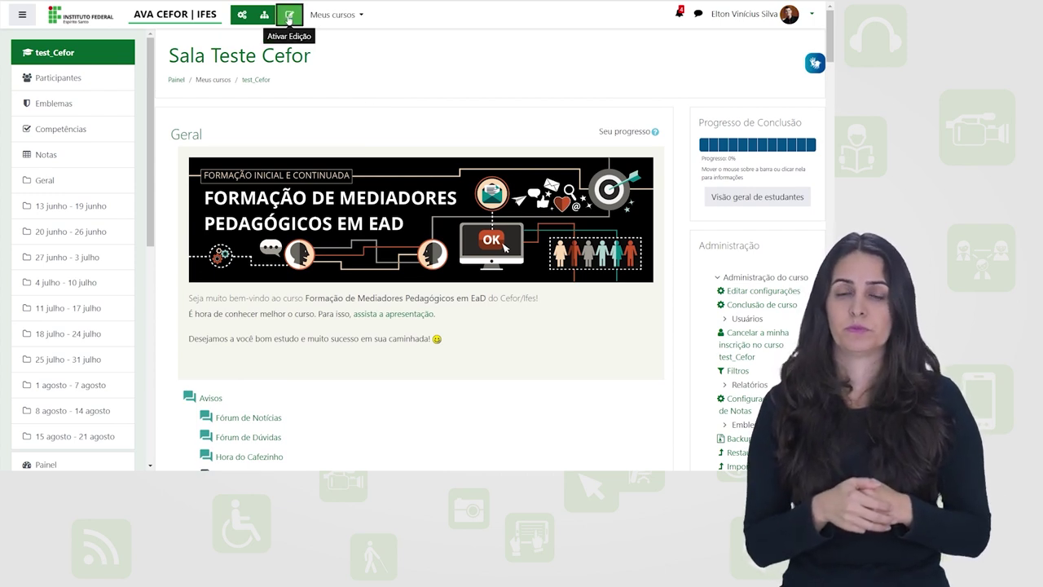
- Hide the resource Livro: Introdução ao Moodle under Tema 1 from students
scroll(389, 143, "down", 8)
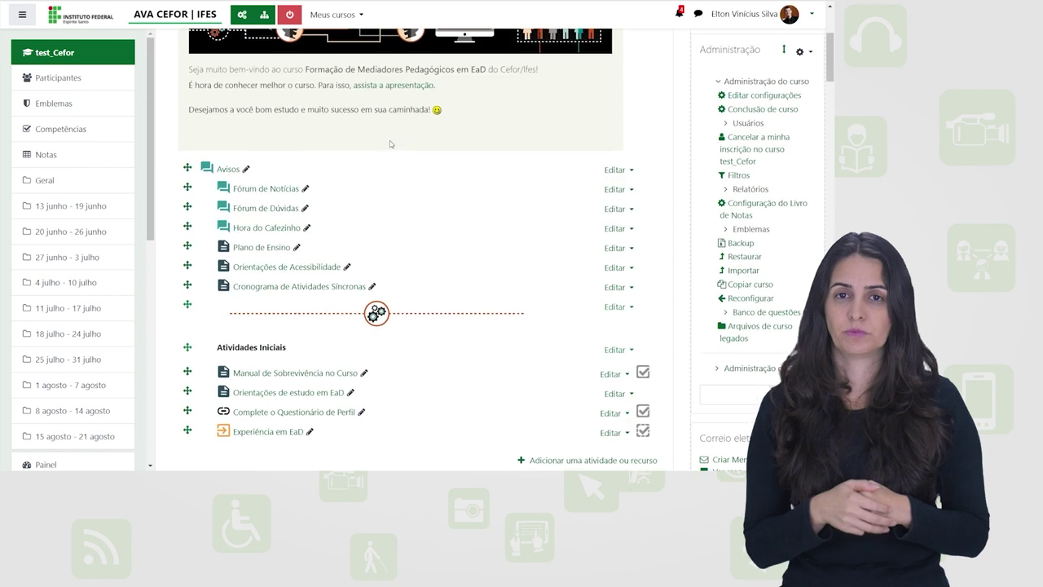
scroll(390, 143, "down", 5)
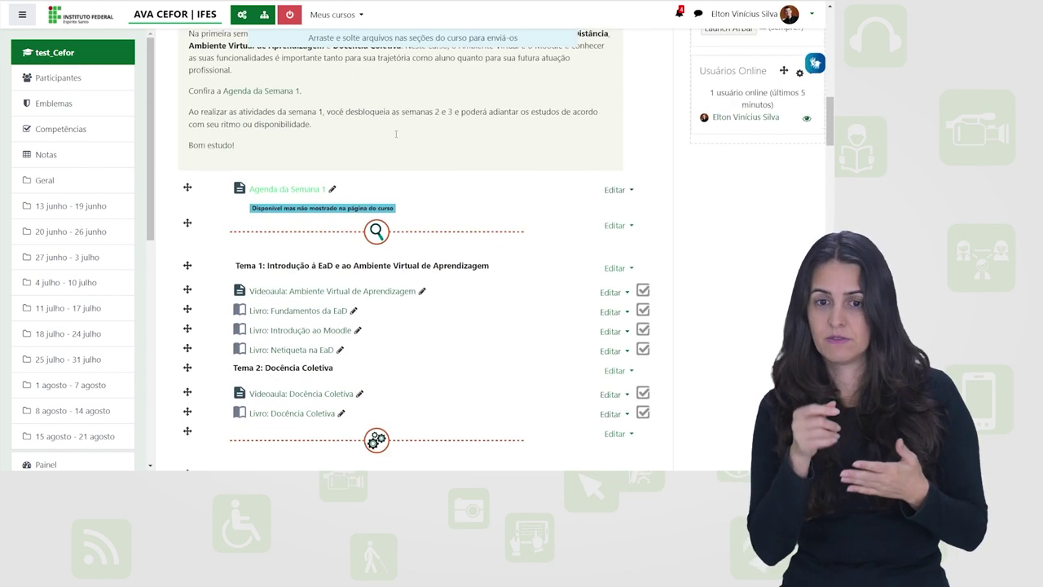
left_click(619, 244)
left_click(548, 317)
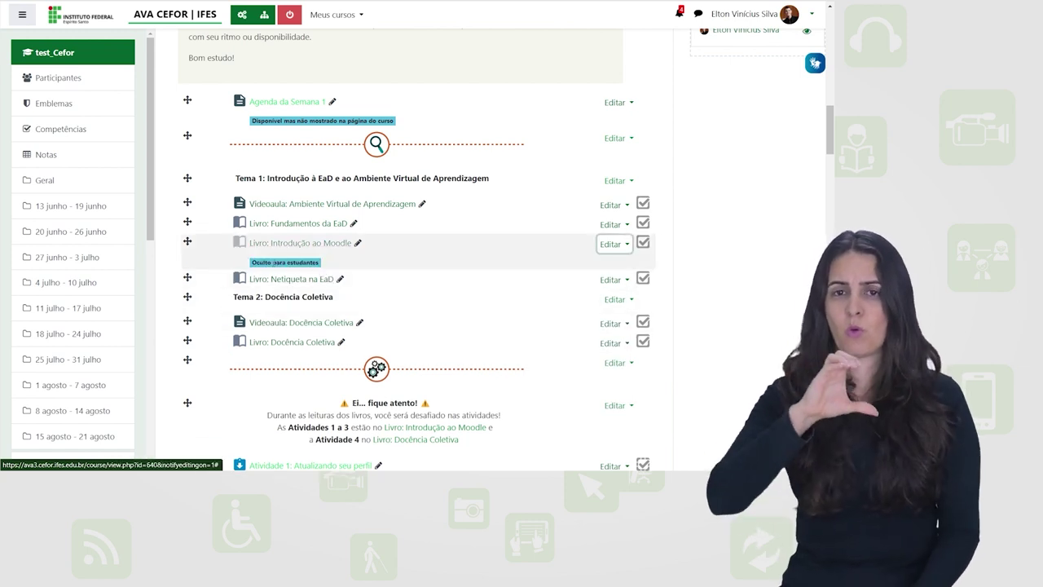
left_click_drag(282, 262, 319, 263)
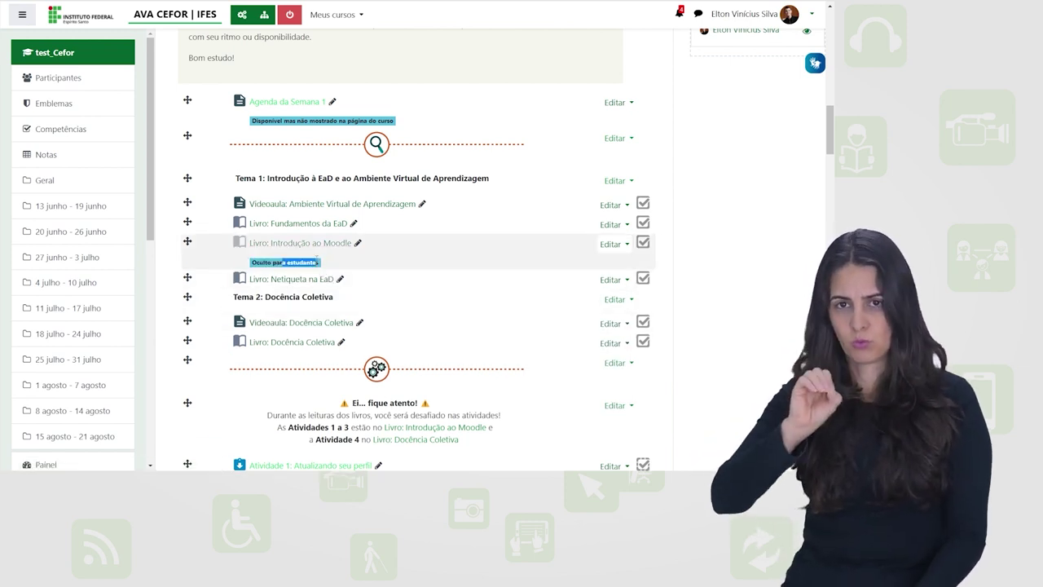
left_click(265, 255)
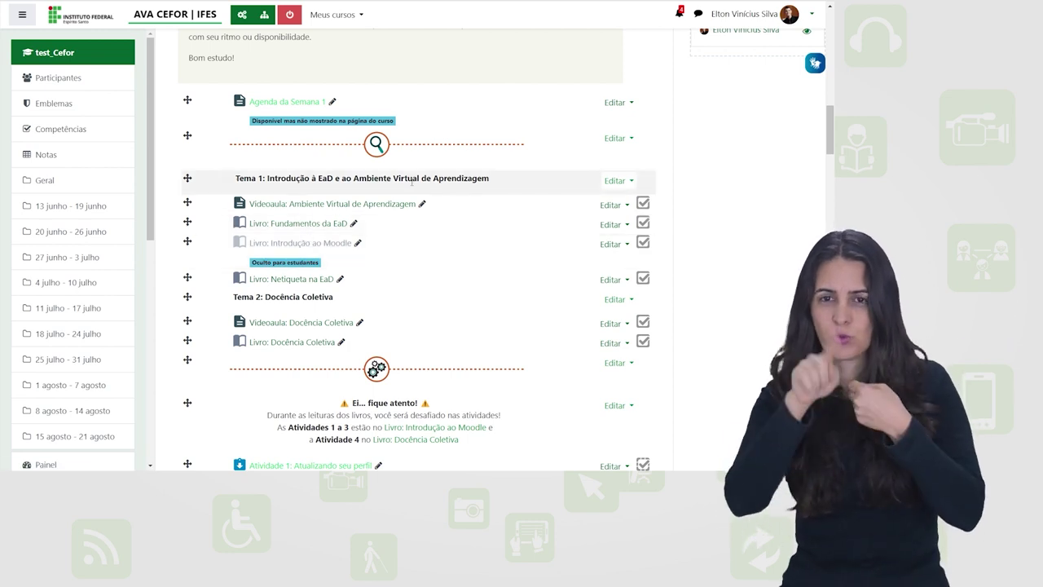
- Make the hidden resource Livro: Introdução ao Moodle under Tema 1 visible to students again
scroll(414, 181, "down", 2)
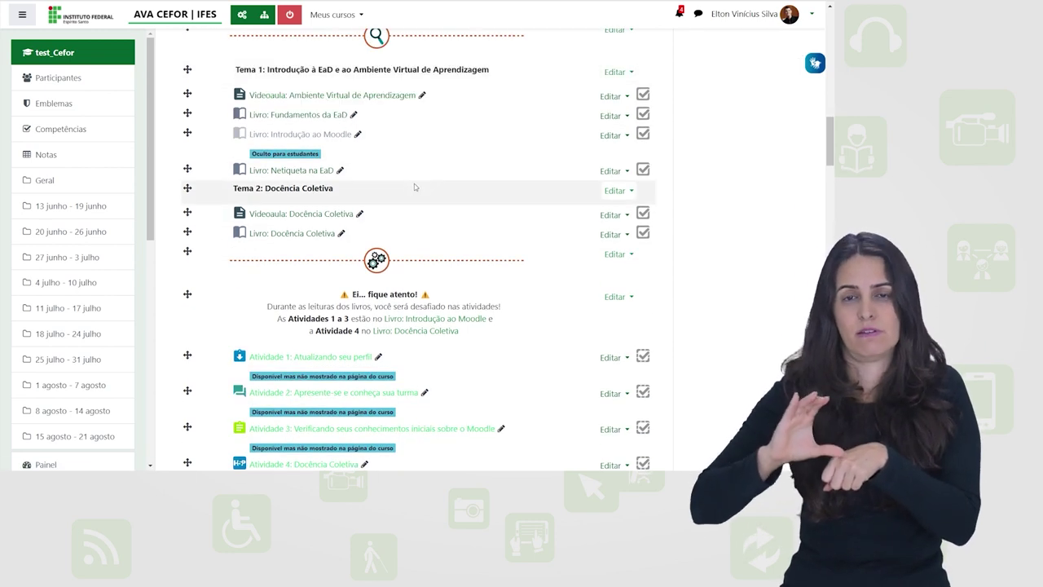
scroll(416, 185, "up", 2)
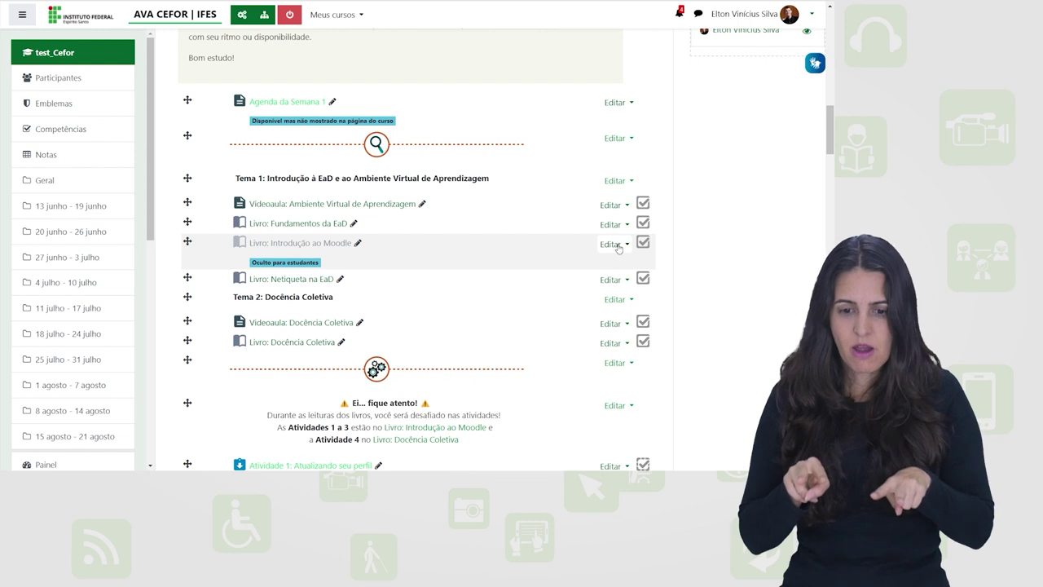
left_click(619, 245)
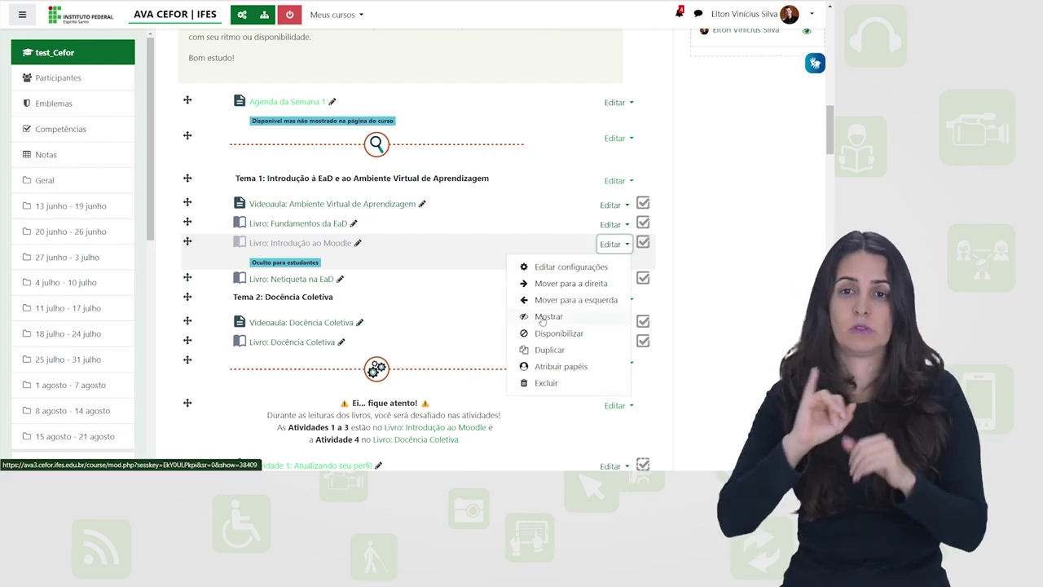
left_click(545, 317)
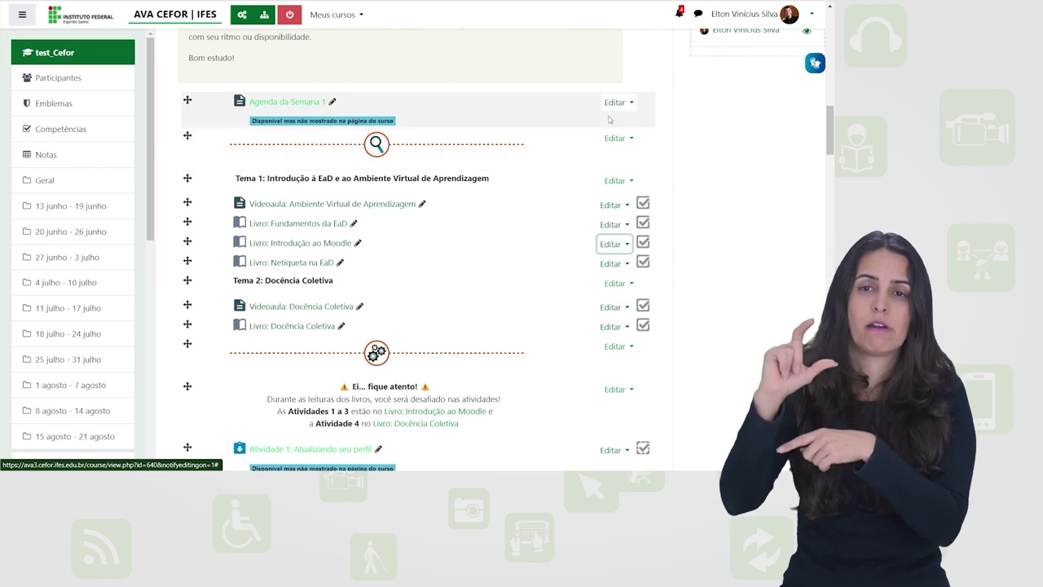
- Hide the entire week section 20 junho - 26 junho from students
scroll(665, 130, "down", 4)
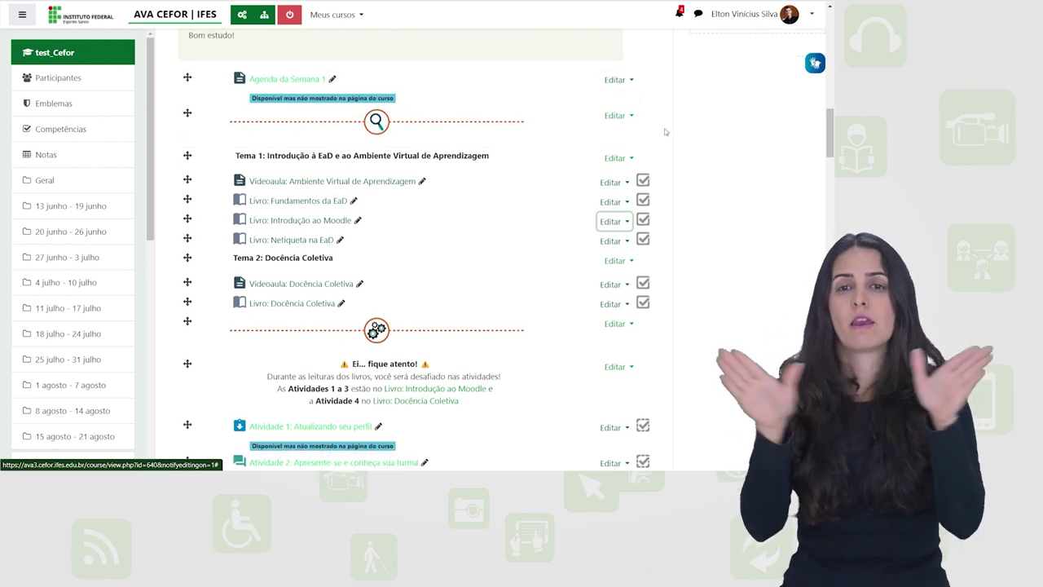
scroll(666, 128, "down", 1)
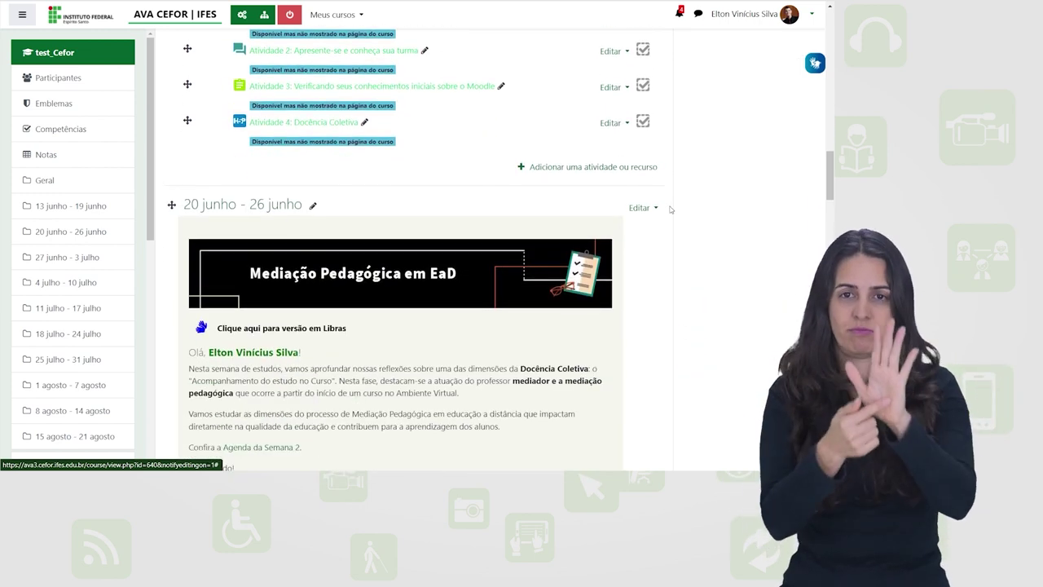
left_click(650, 209)
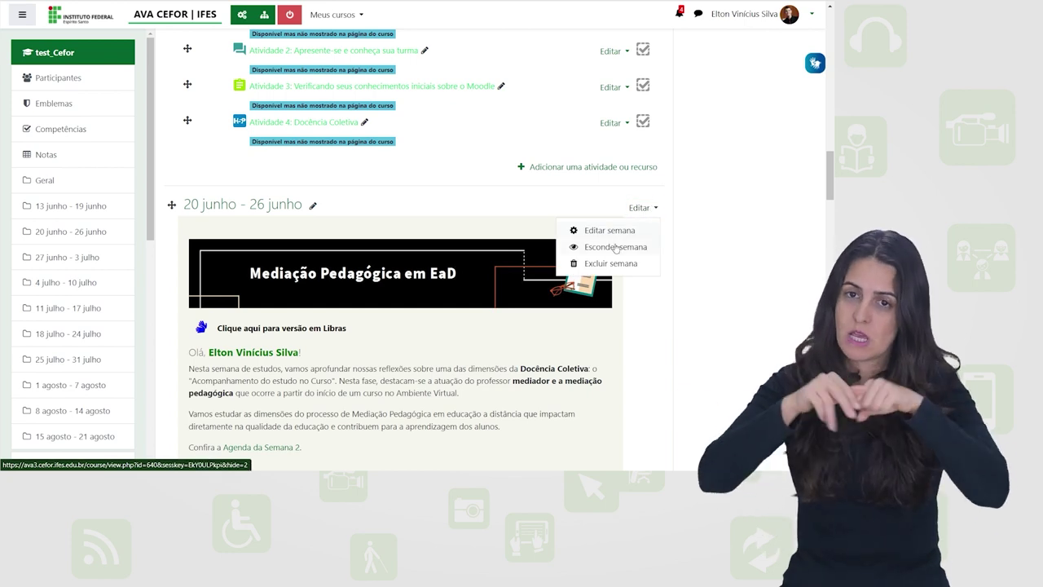
left_click(616, 248)
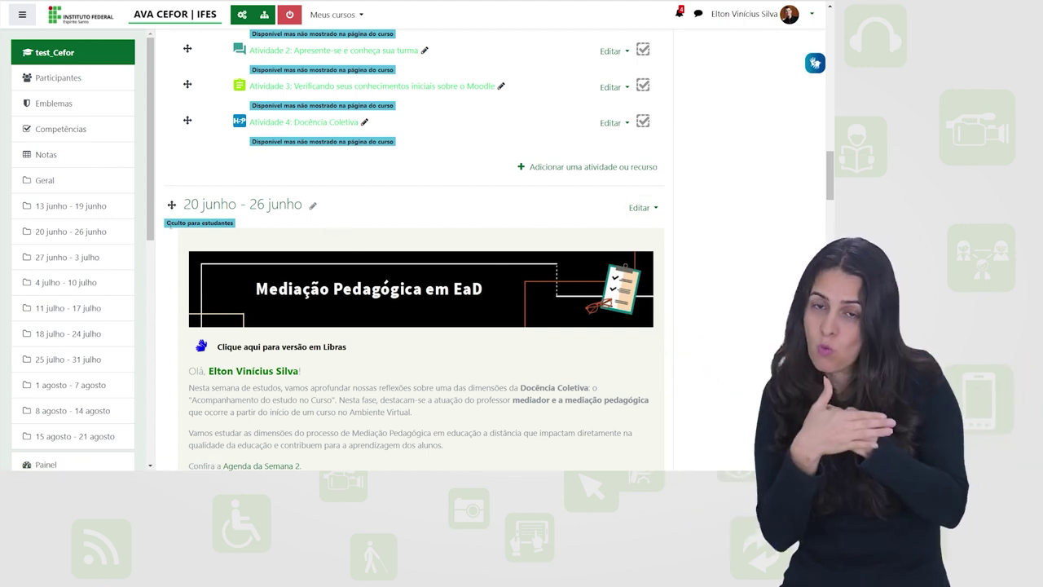
- Show the hidden week section 20 junho - 26 junho to students again
left_click(655, 209)
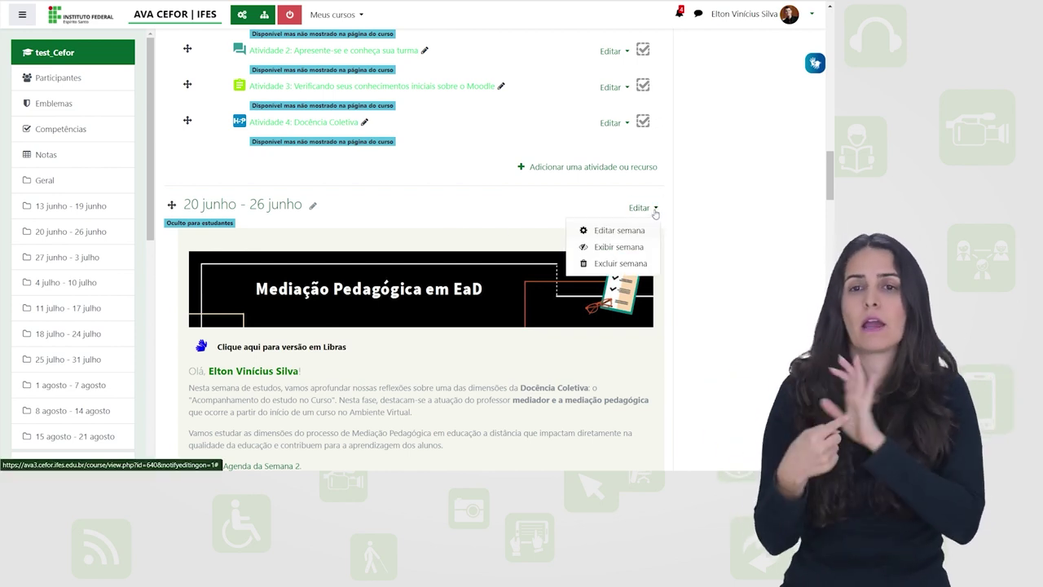
left_click(609, 250)
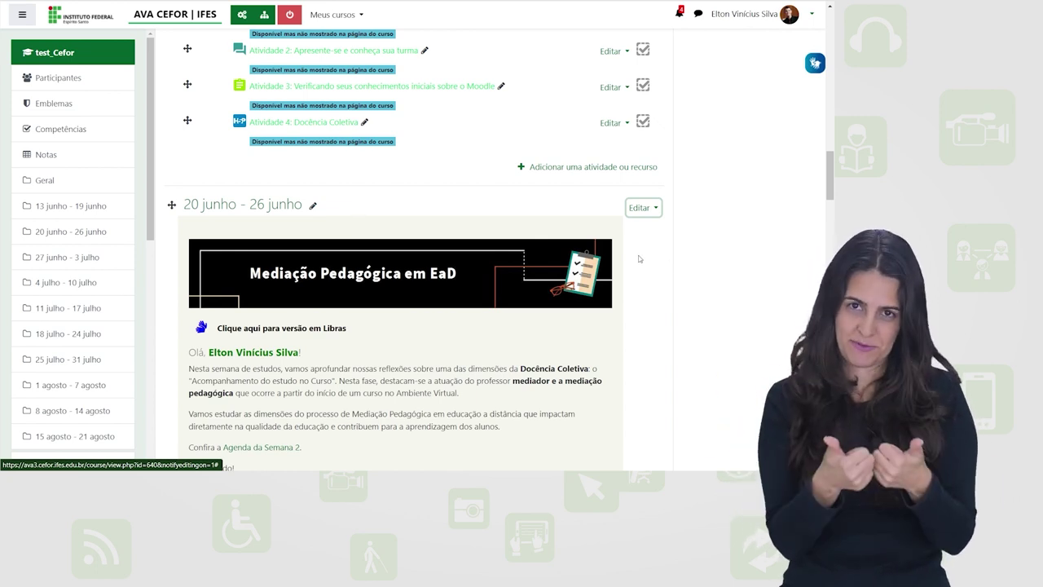
scroll(656, 255, "down", 3)
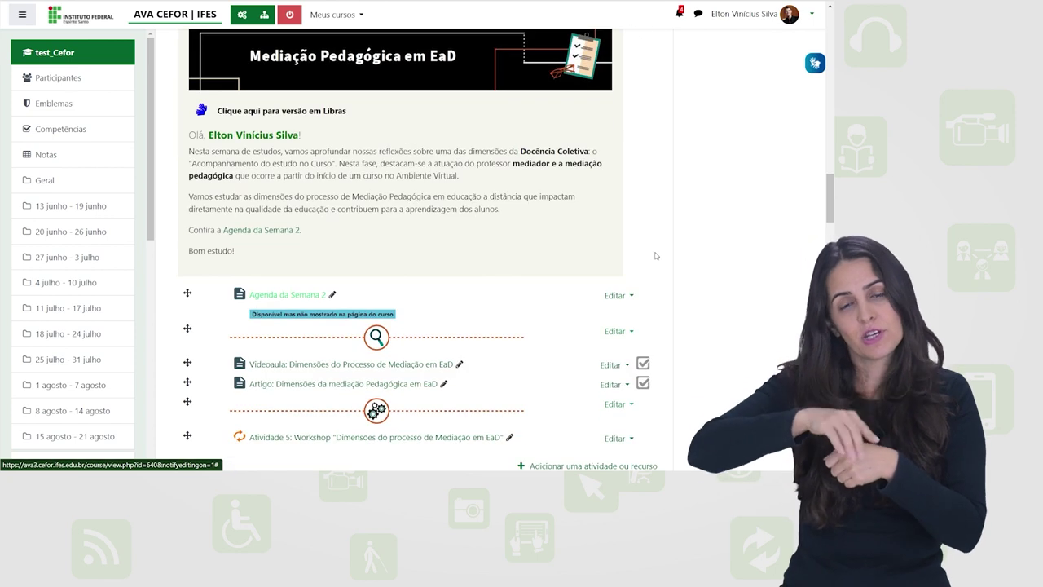